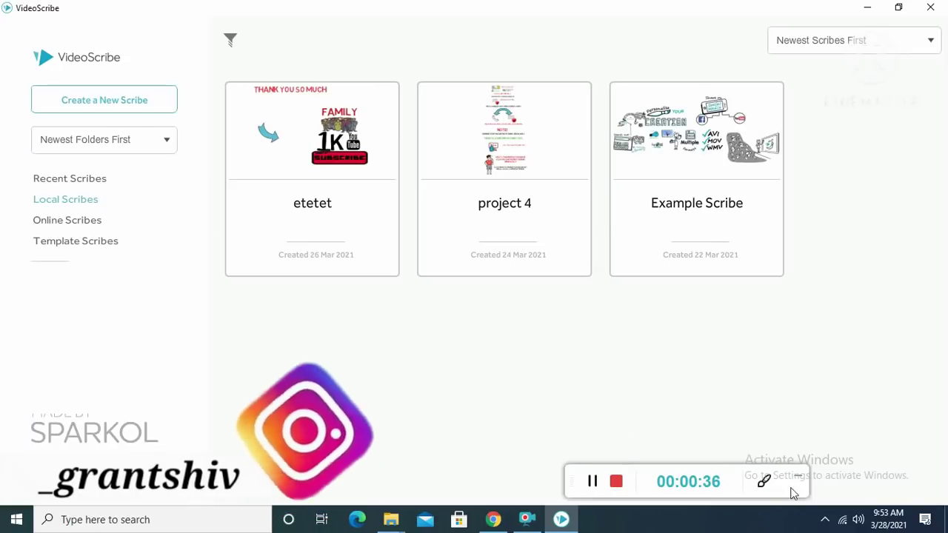
Step: Mark the Create a New Scribe option with a red annotation arrow and clear the annotation
left_click(764, 482)
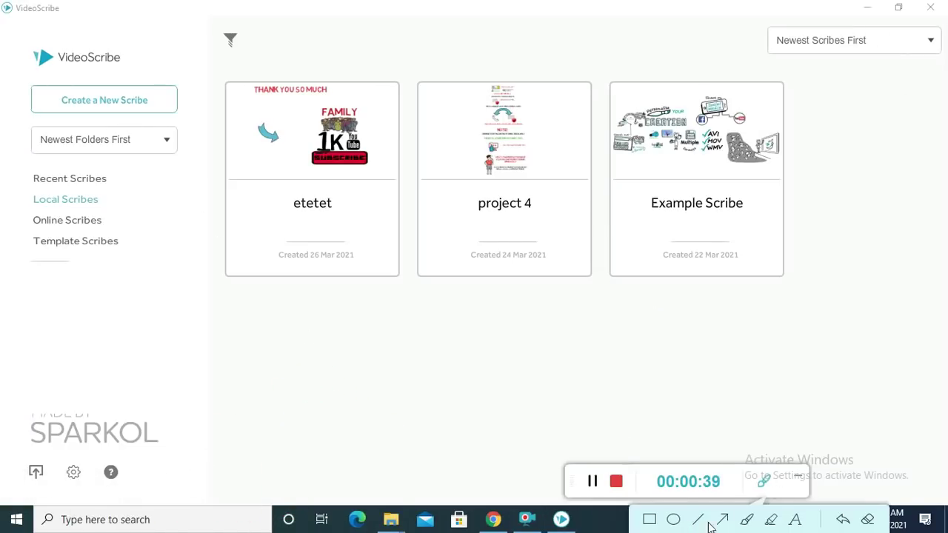
left_click(245, 278)
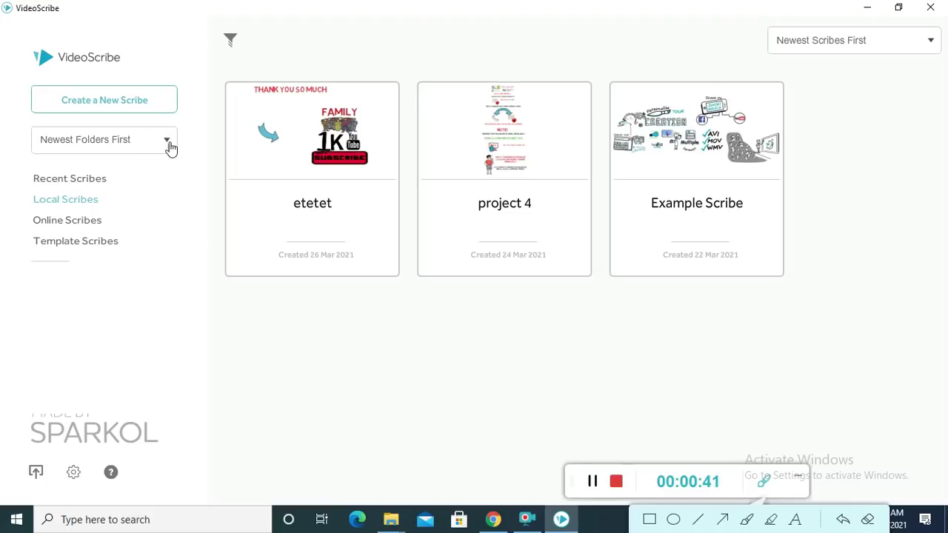
left_click(724, 521)
mouse_move(225, 293)
left_mouse_down()
mouse_move(169, 136)
mouse_move(144, 102)
mouse_move(146, 109)
left_mouse_up()
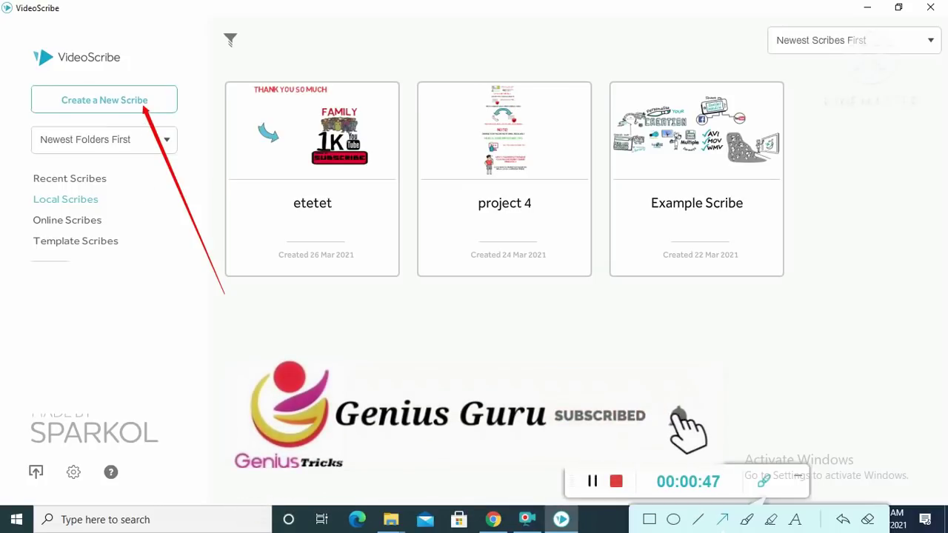
left_click(775, 489)
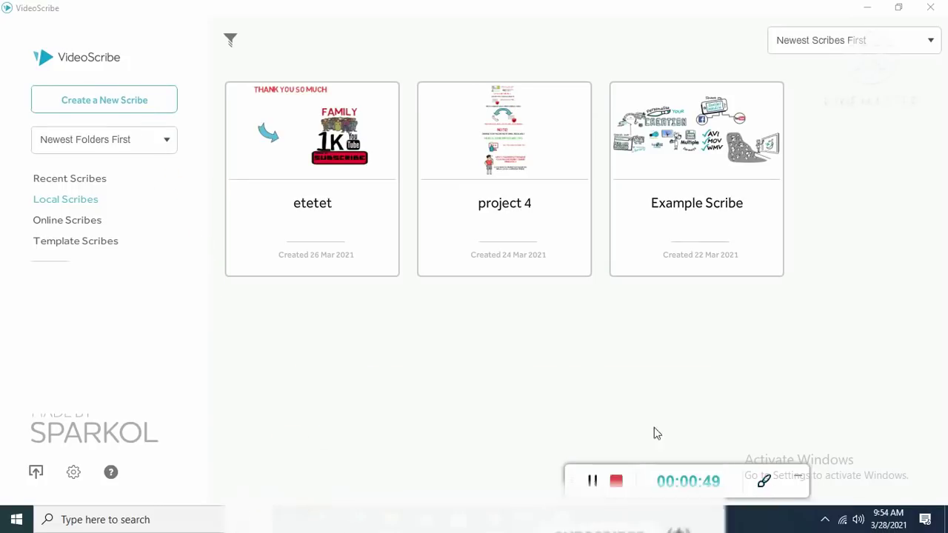
Step: Create a new blank scribe and dismiss the empty text dialog
left_click(113, 102)
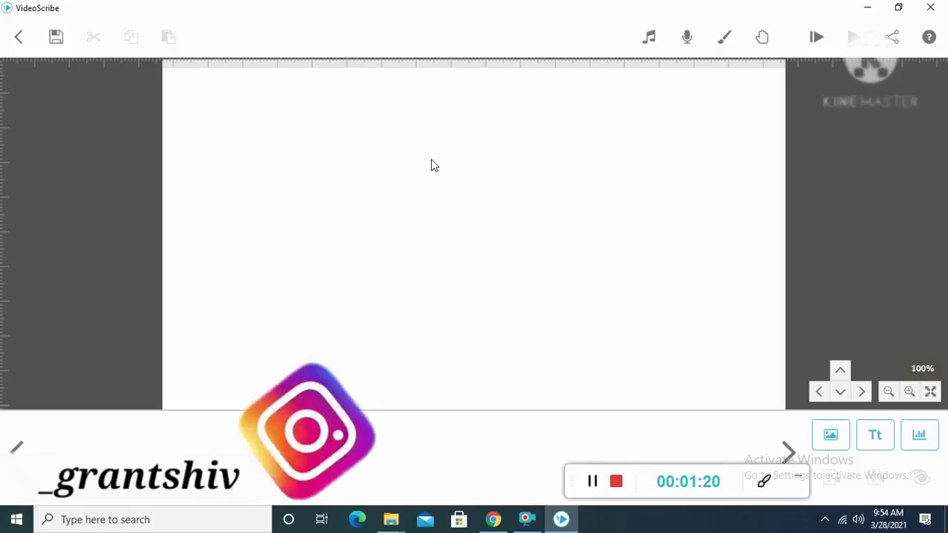
left_click(877, 447)
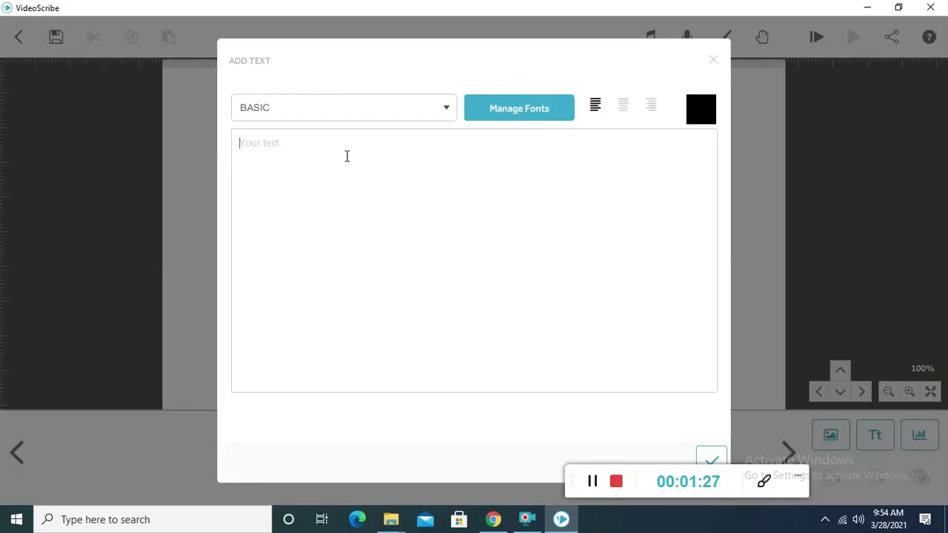
left_click(713, 61)
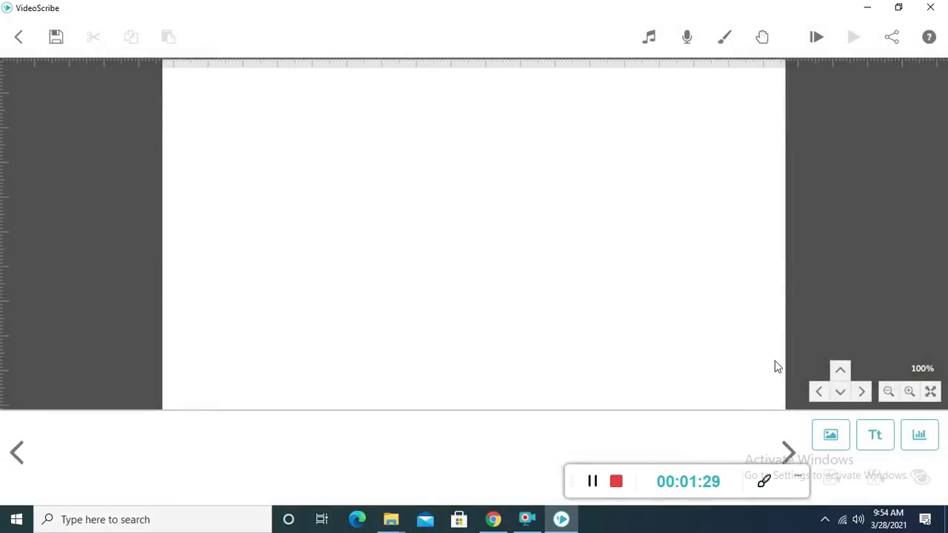
Step: Draw red annotation arrows at the save, cut, copy, music, voiceover, brush, hand and playback controls
left_click(766, 483)
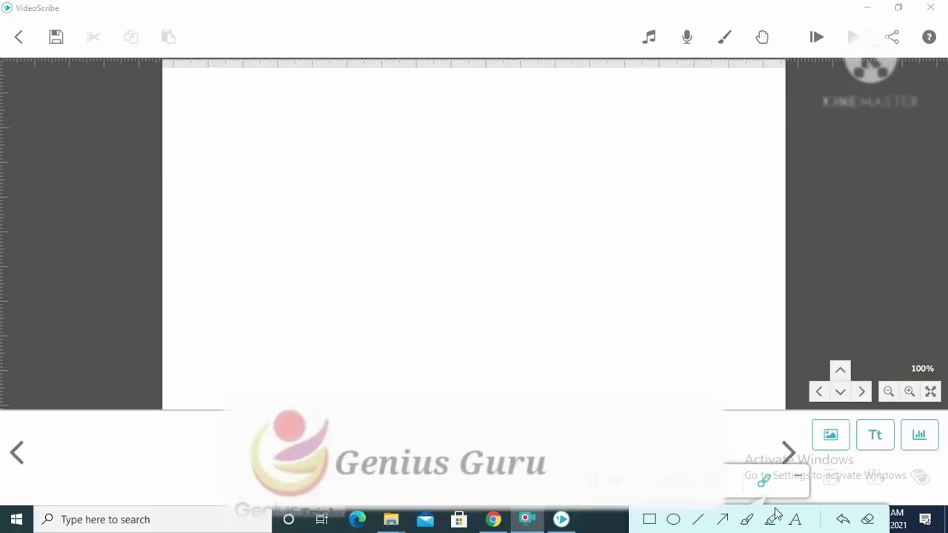
left_click(723, 520)
left_click_drag(115, 221, 64, 51)
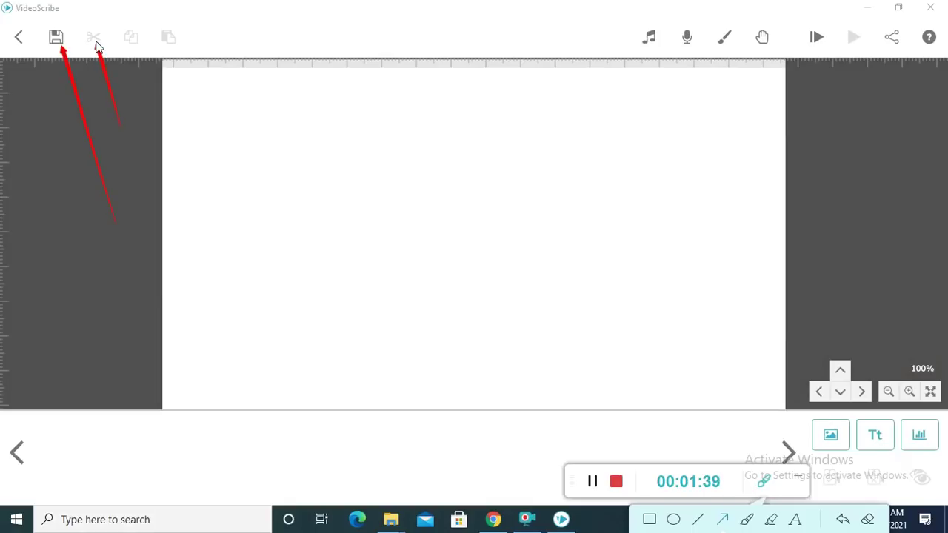
left_click_drag(146, 108, 137, 52)
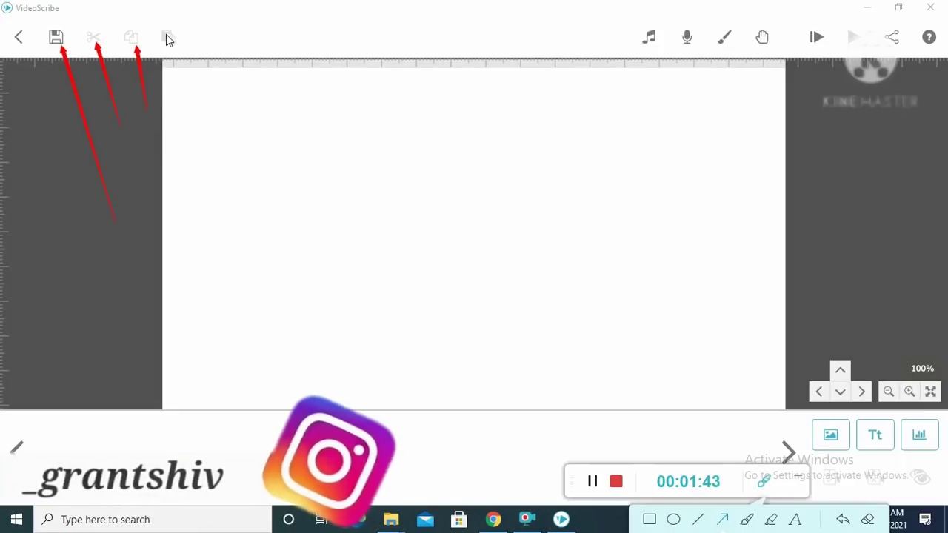
left_click_drag(593, 95, 642, 42)
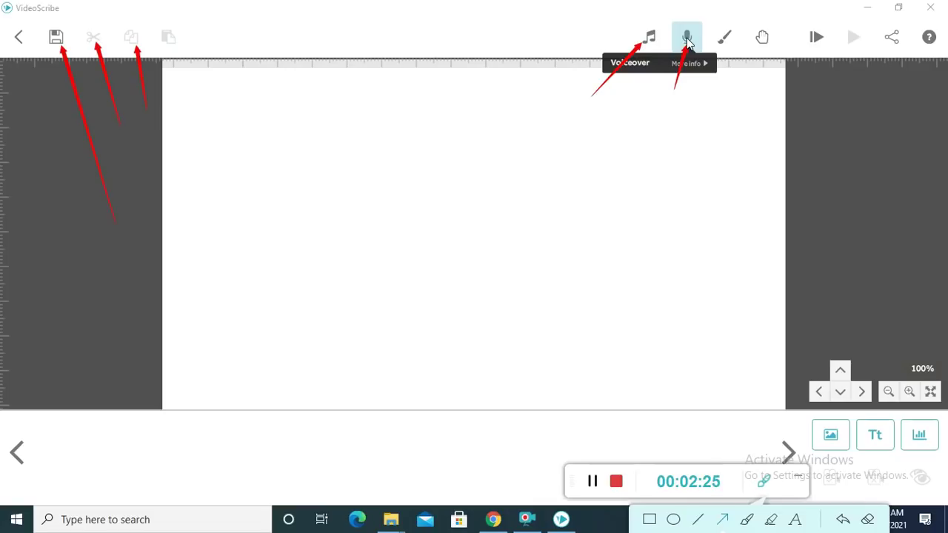
left_click_drag(734, 84, 725, 37)
left_click_drag(757, 88, 763, 44)
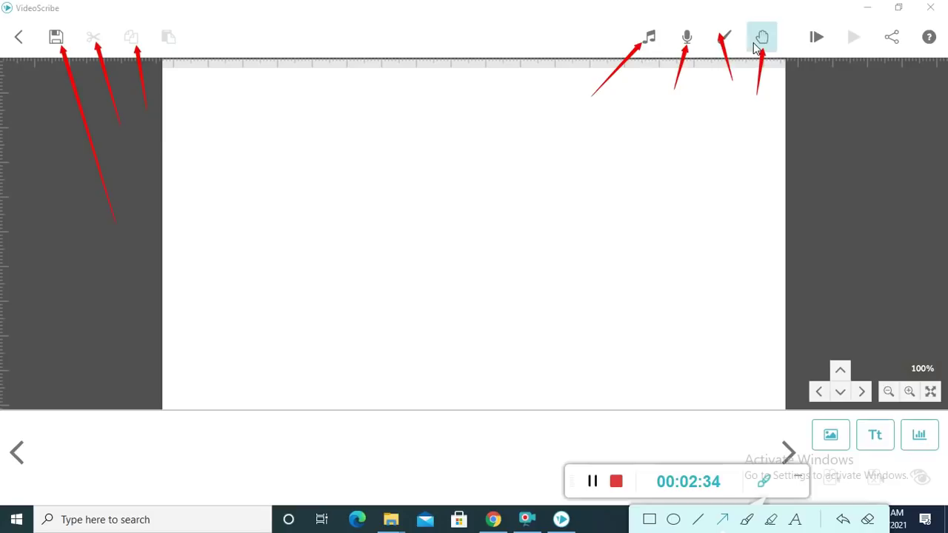
left_click_drag(813, 46, 801, 96)
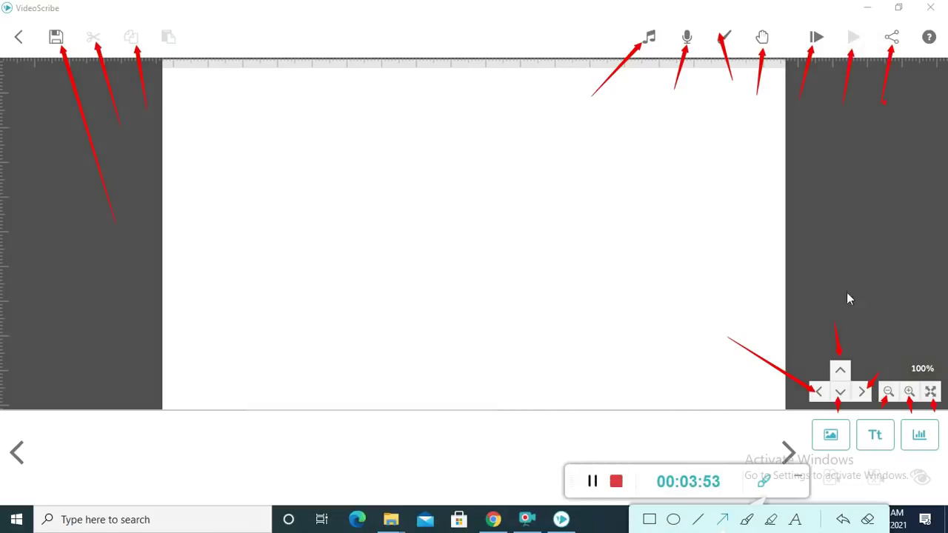
Step: Annotate the fit-to-view control, canvas and timeline arrows with red arrows, circle the chart option, and erase all annotations
left_click(932, 392)
mouse_move(210, 317)
left_mouse_down()
mouse_move(233, 182)
mouse_move(290, 161)
left_mouse_up()
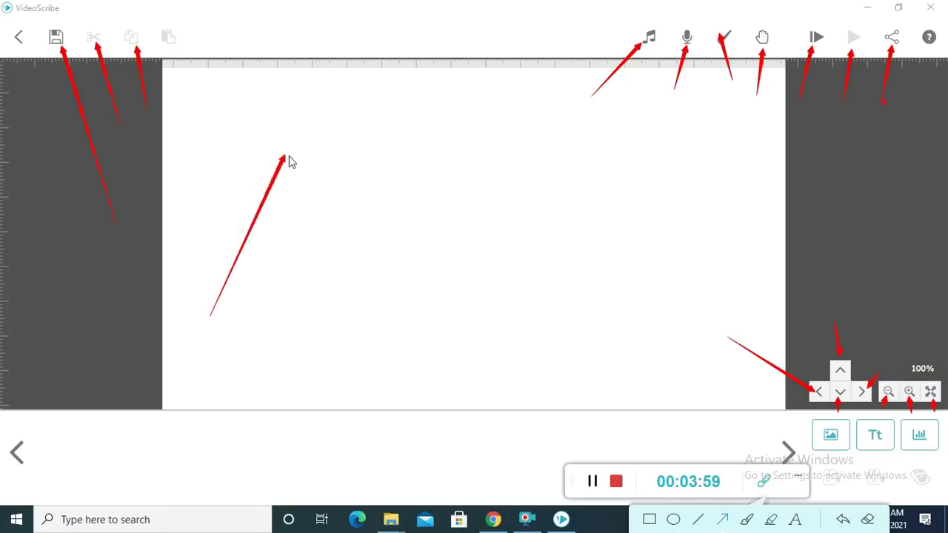
left_click_drag(364, 290, 434, 183)
left_click_drag(490, 324, 620, 190)
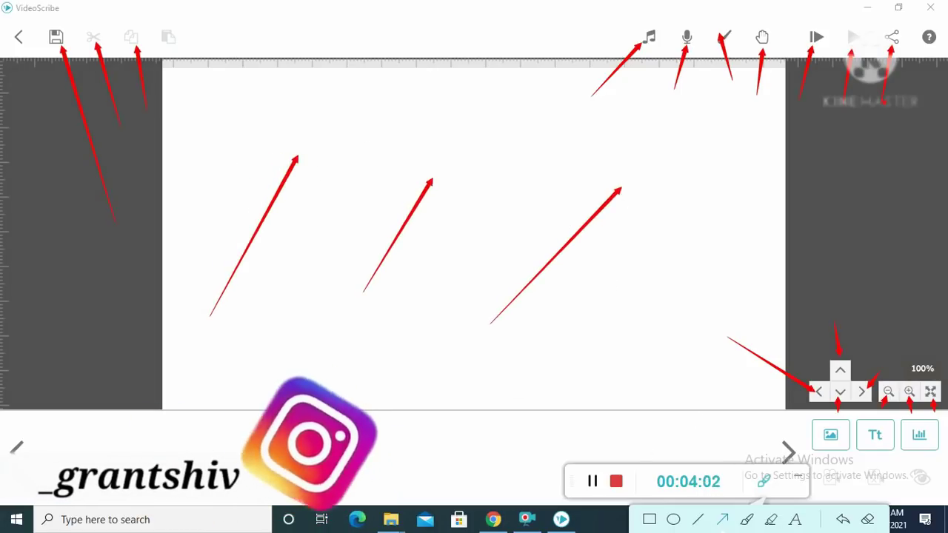
left_click_drag(65, 470, 27, 454)
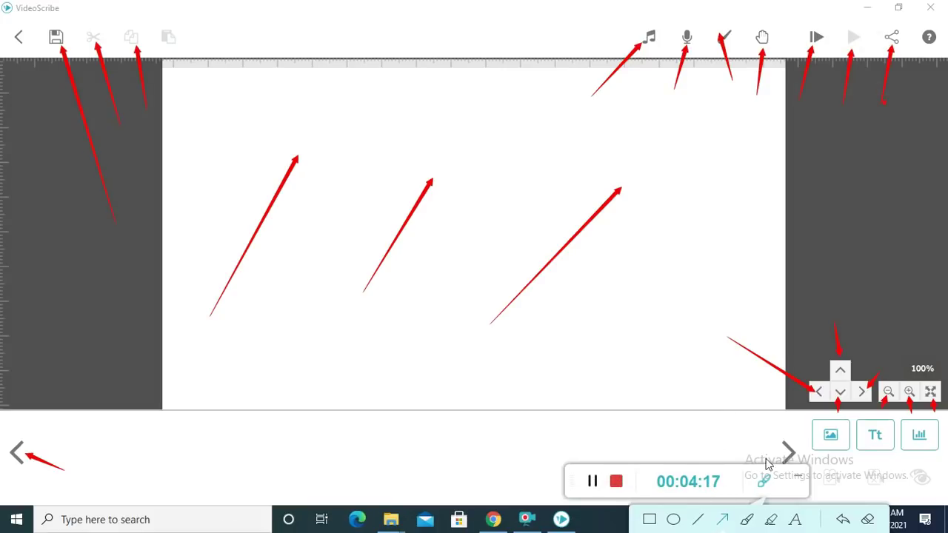
mouse_move(769, 450)
left_mouse_down()
mouse_move(796, 449)
mouse_move(782, 449)
left_mouse_up()
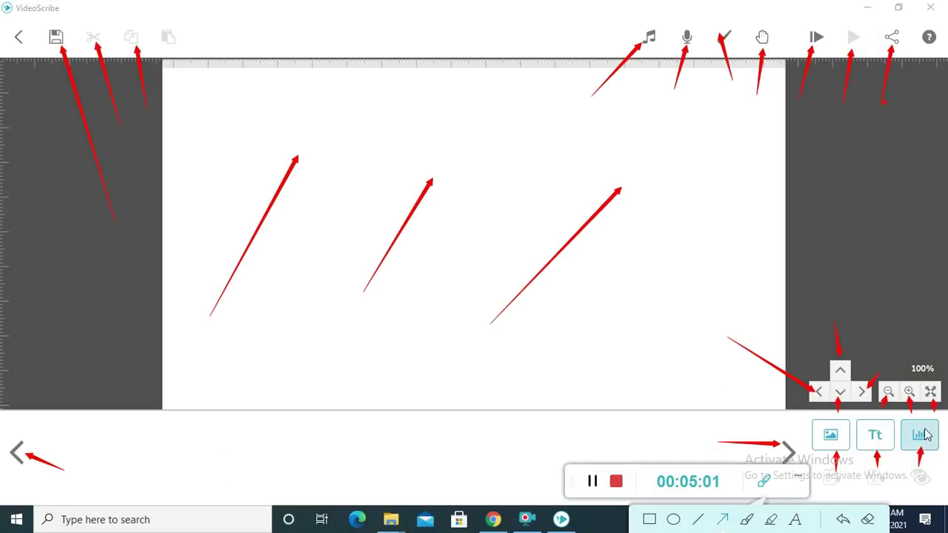
left_click_drag(922, 415, 916, 452)
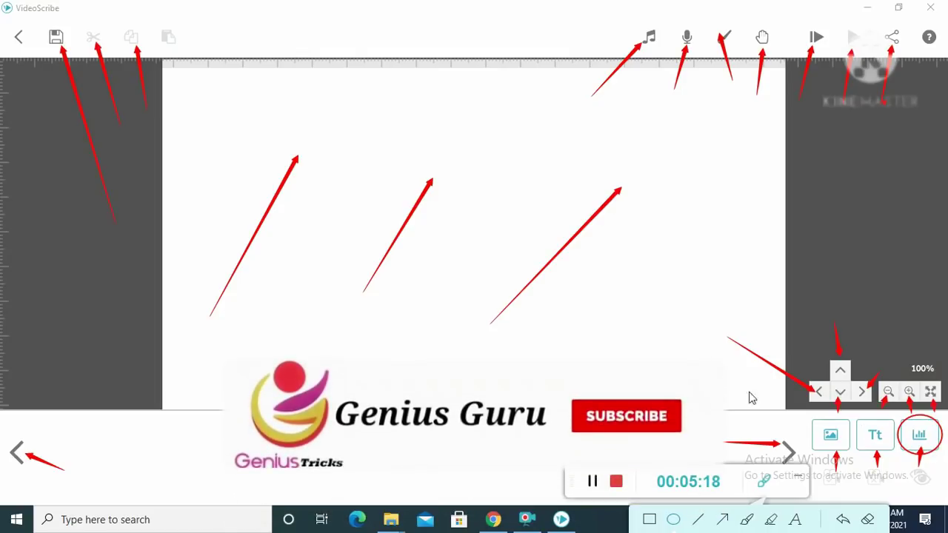
left_click(865, 519)
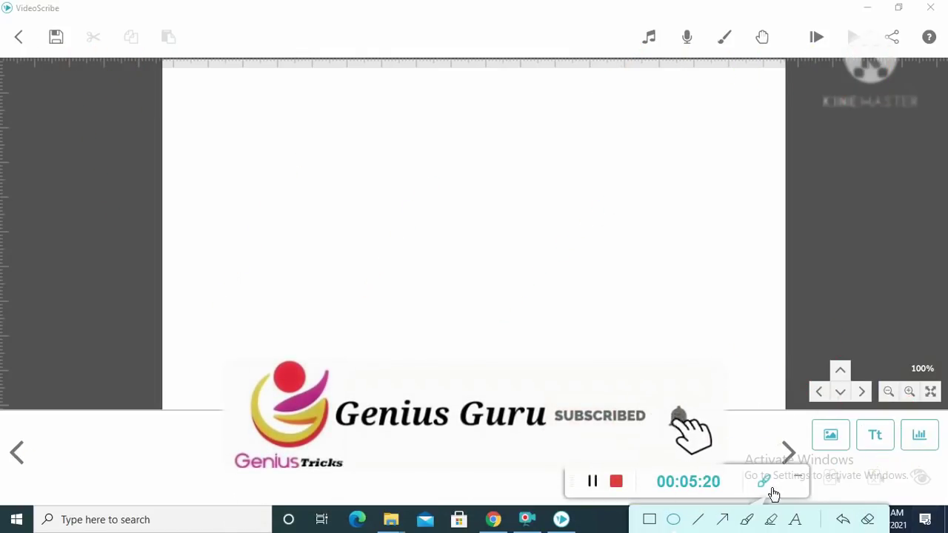
left_click(766, 486)
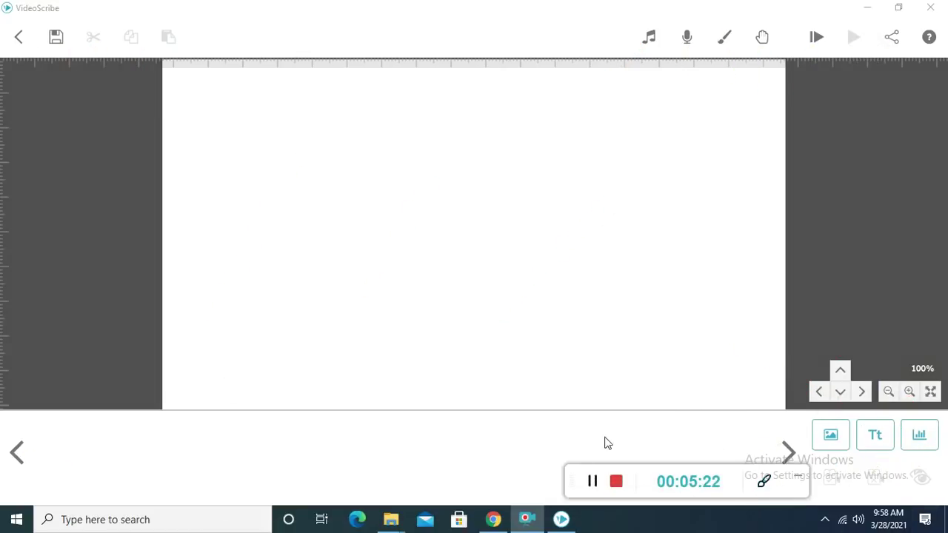
Step: Start a text element reading "hello friends" in the Arial Black font
left_click_drag(568, 480, 512, 493)
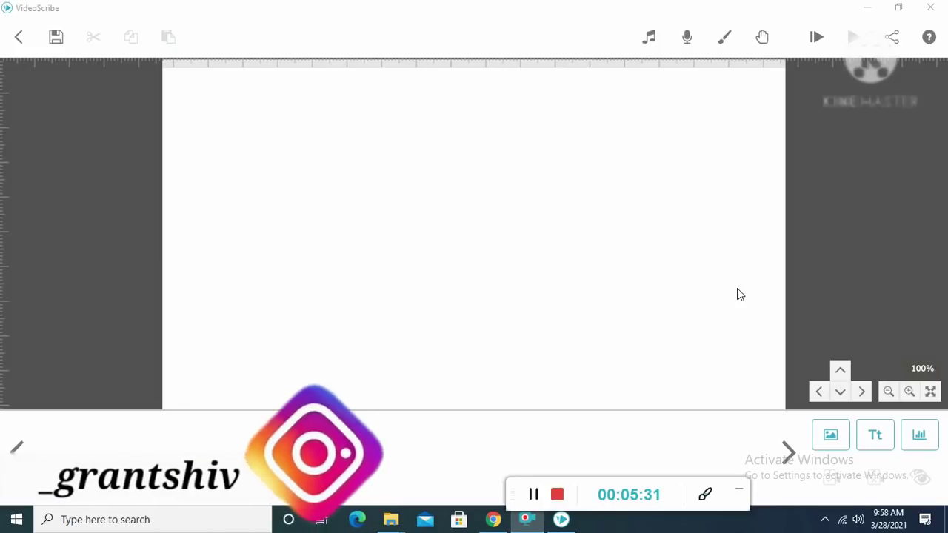
left_click(876, 437)
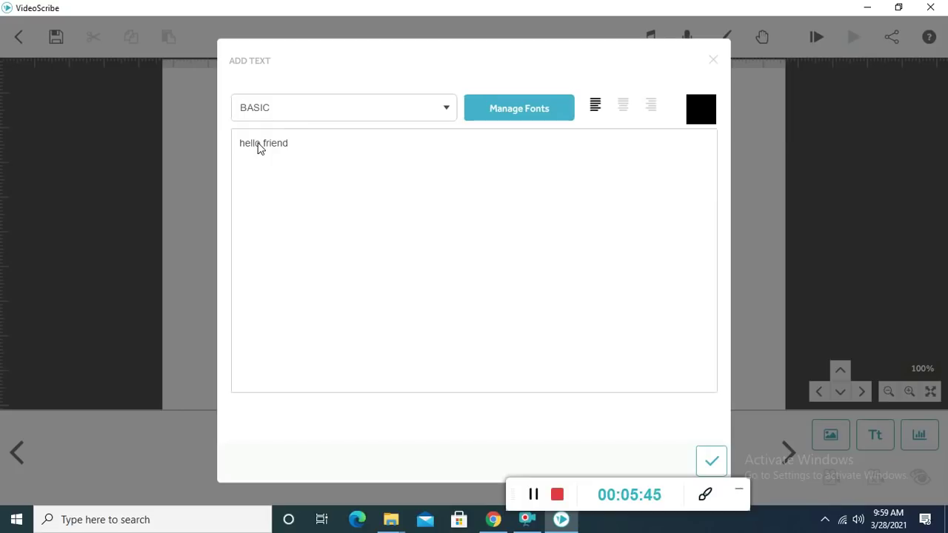
left_click(437, 110)
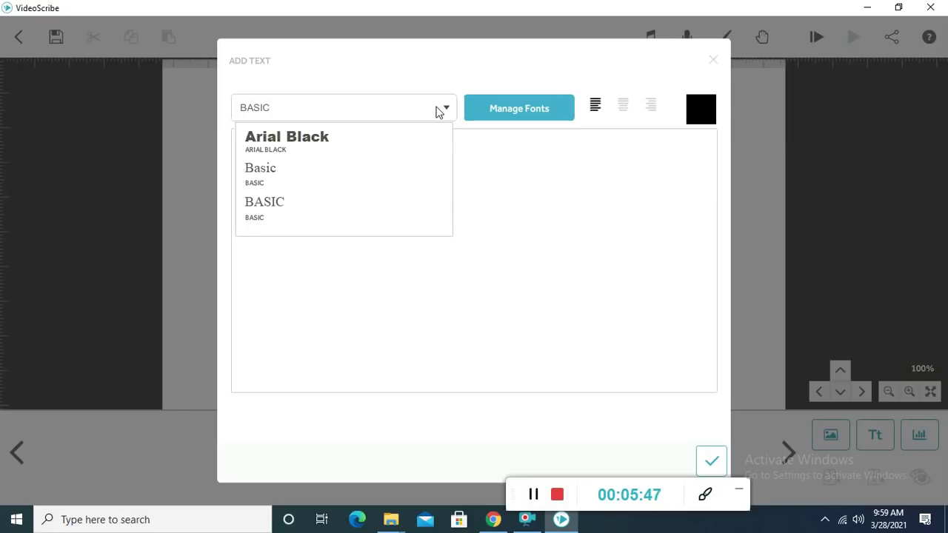
left_click(280, 147)
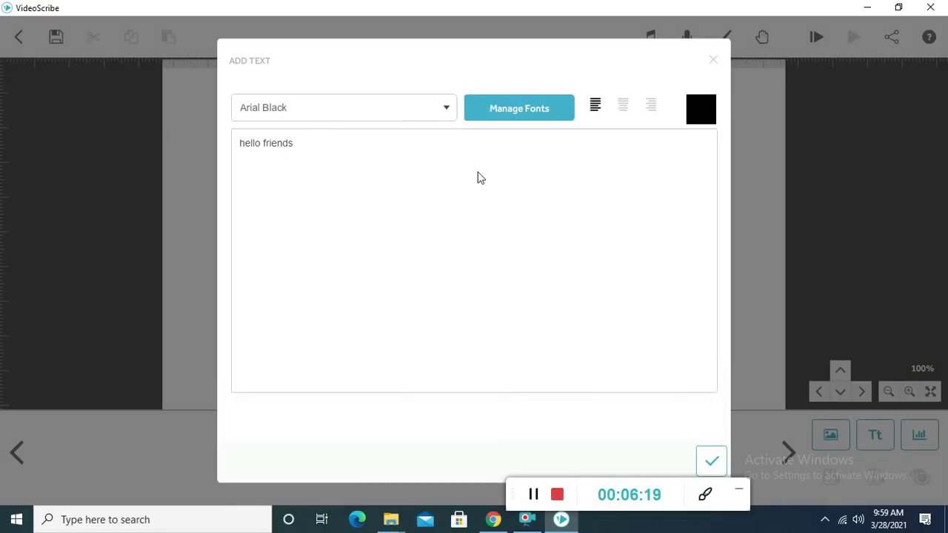
Step: Set the text colour to red, #ed1c24
left_click(696, 111)
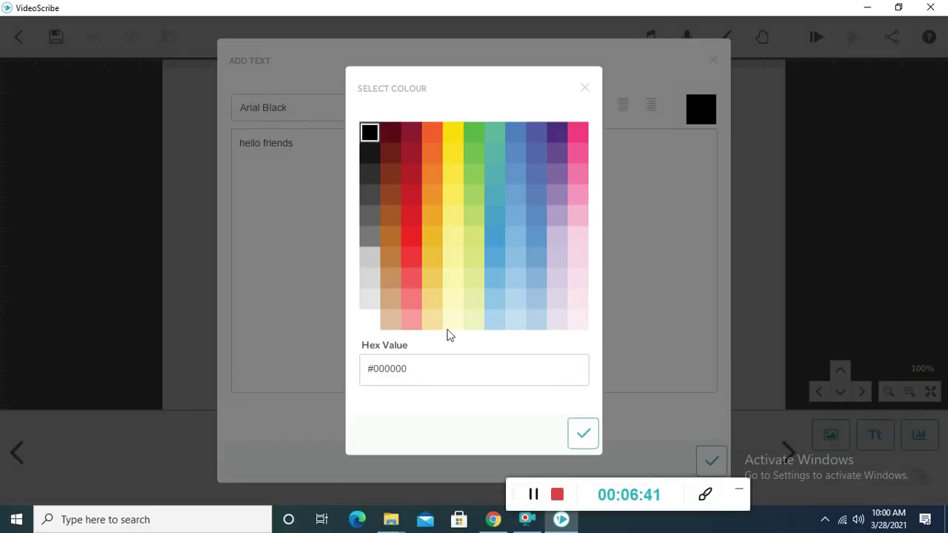
left_click(412, 240)
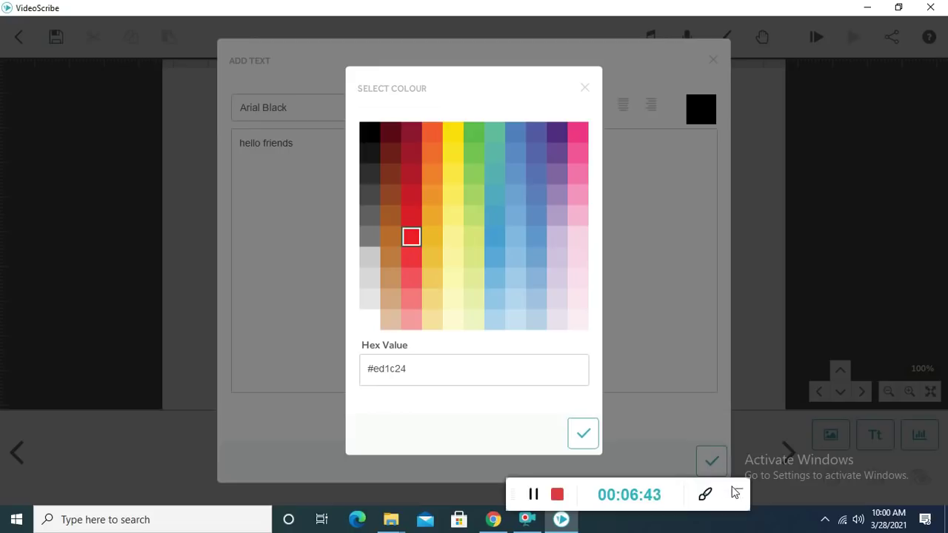
left_click(583, 434)
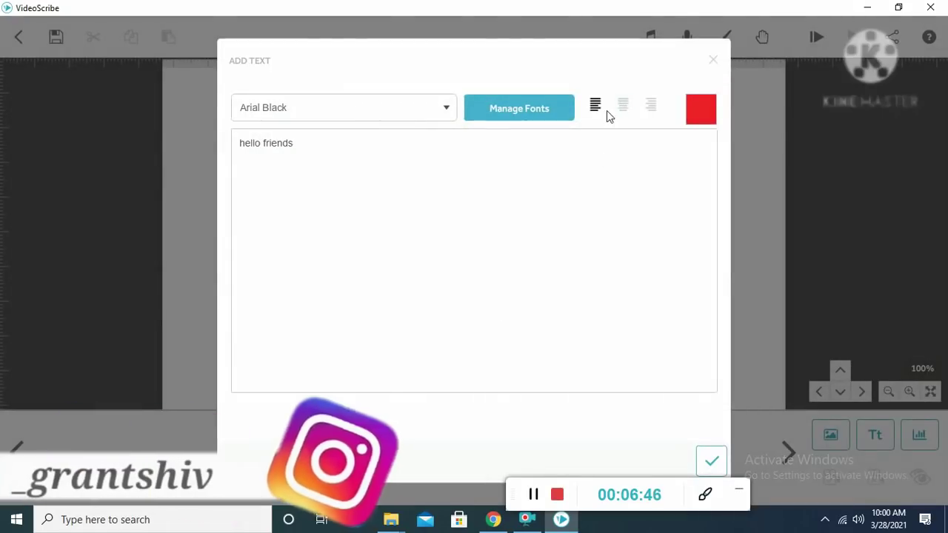
Step: Draw red annotation arrows at the left, centre and right text alignment options
left_click(707, 497)
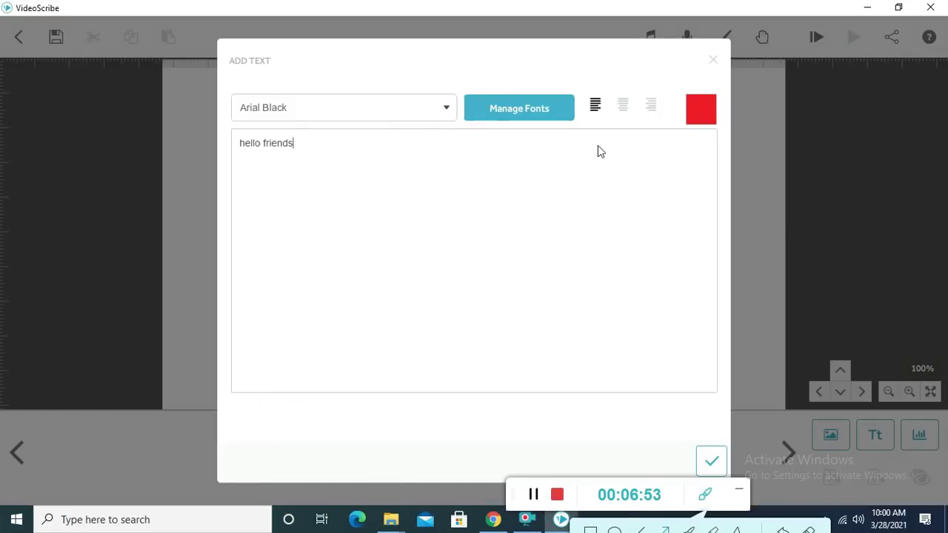
left_click_drag(581, 180, 596, 122)
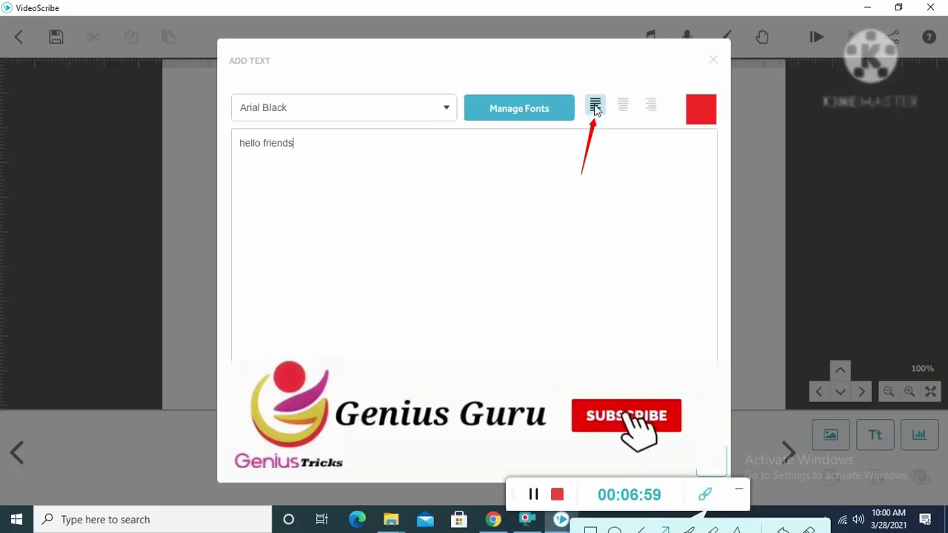
mouse_move(625, 151)
left_mouse_down()
mouse_move(625, 114)
mouse_move(653, 115)
left_mouse_up()
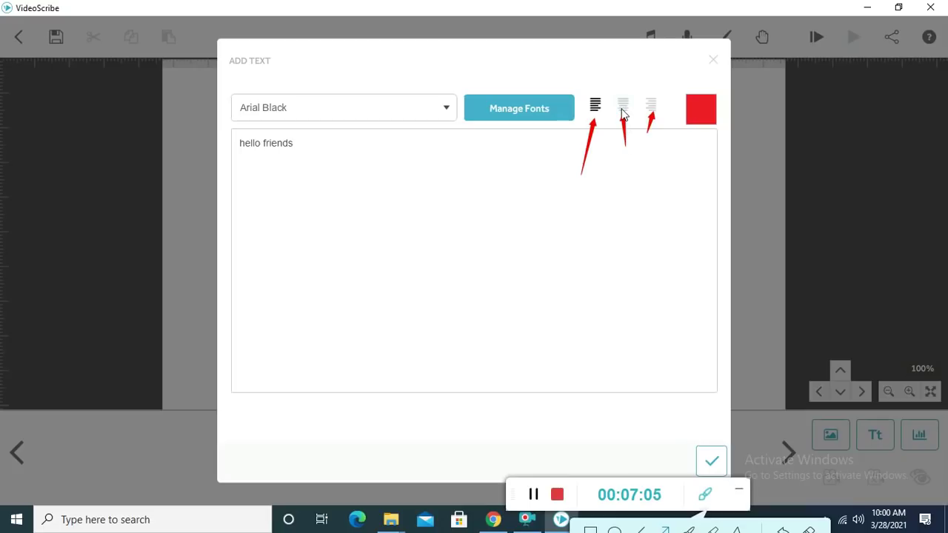
left_click(701, 493)
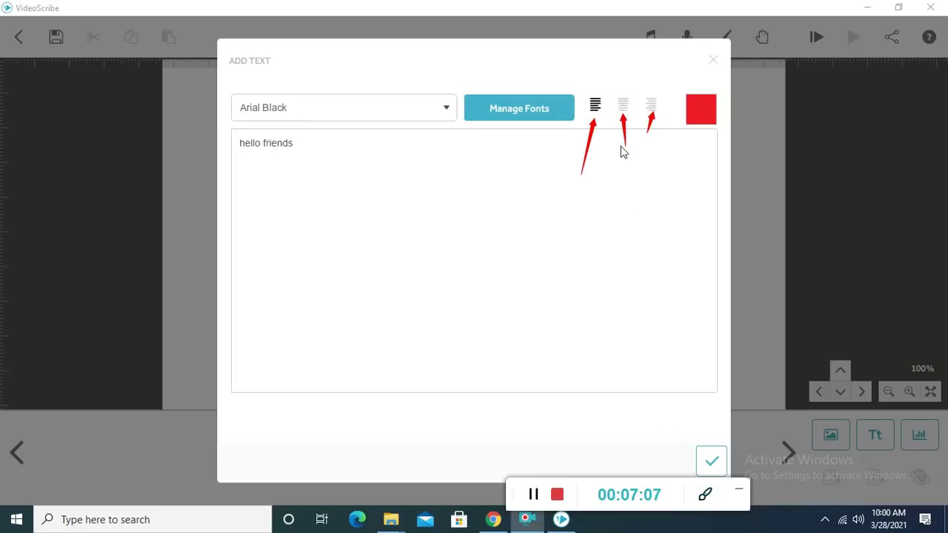
Step: Centre-align the "hello friends" text and add it to the canvas, clearing the annotation arrows
left_click(622, 104)
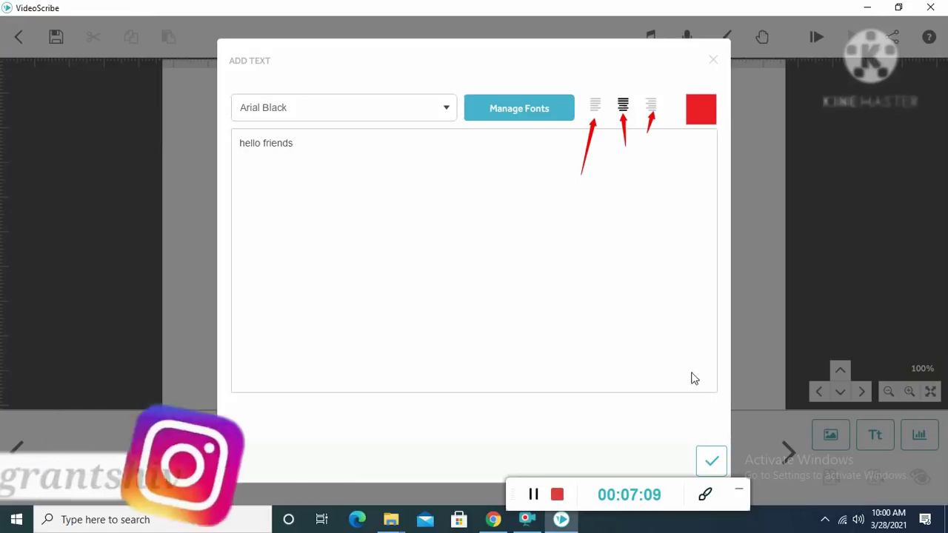
left_click(705, 494)
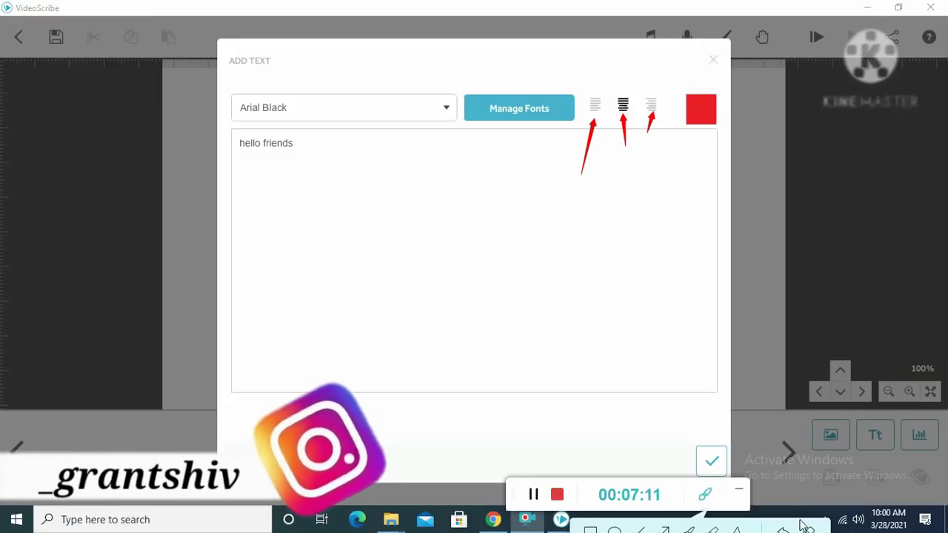
left_click(705, 494)
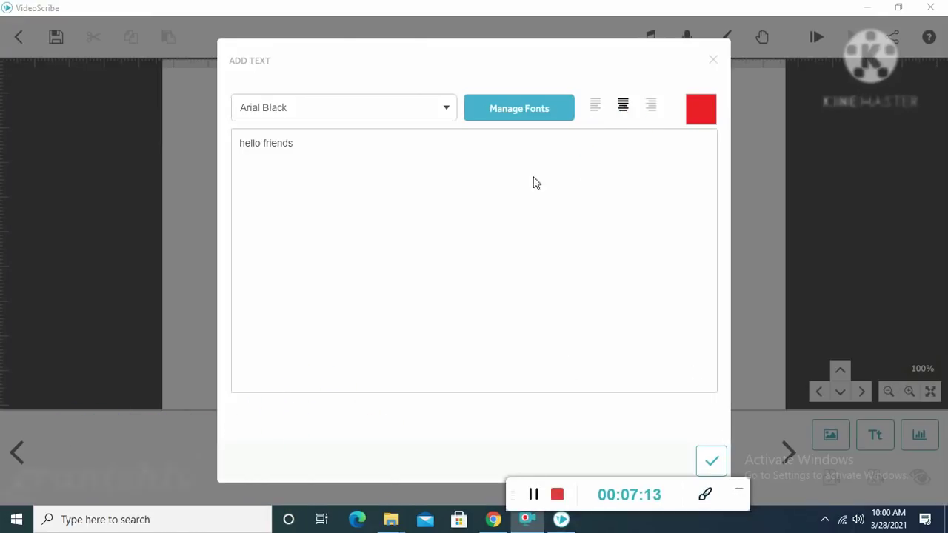
left_click(713, 462)
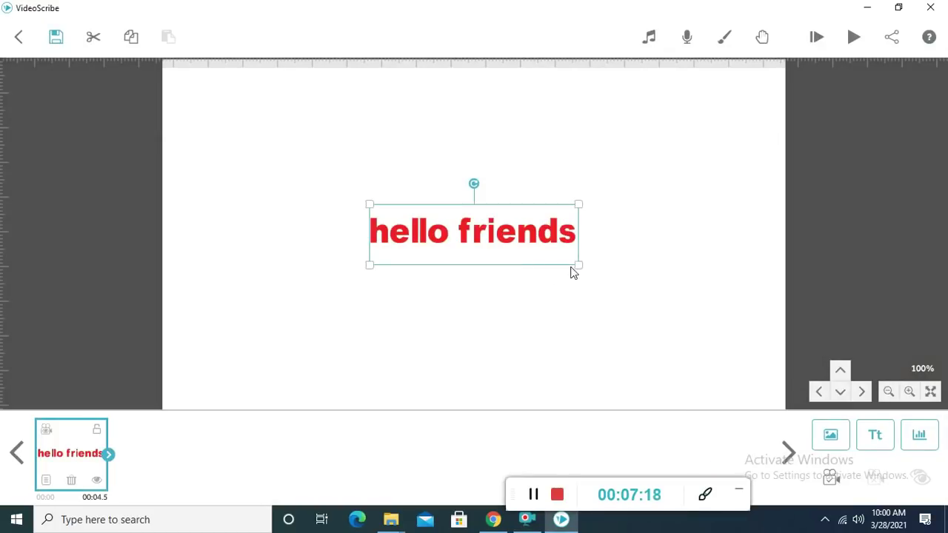
Step: Enlarge the "hello friends" text and move it to the upper part of the canvas
left_click_drag(581, 273, 640, 296)
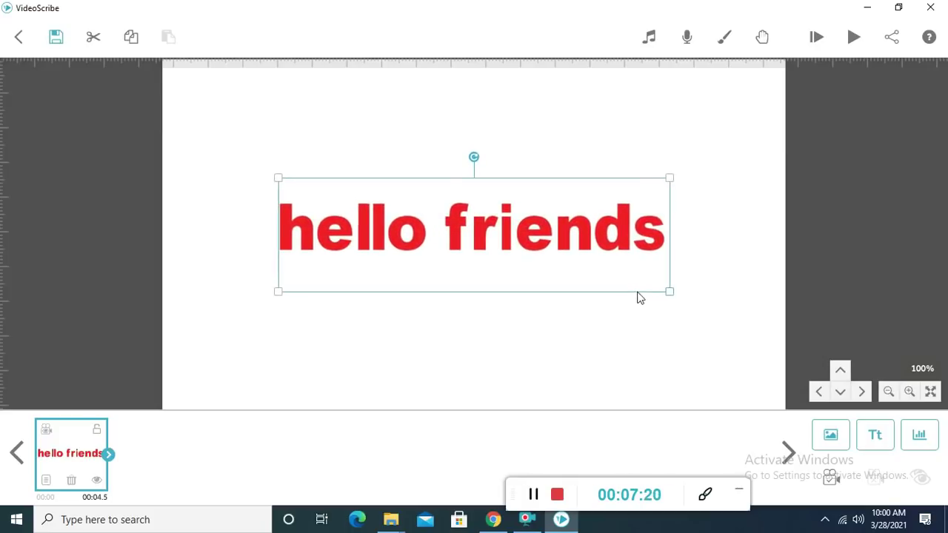
left_click_drag(466, 239, 471, 143)
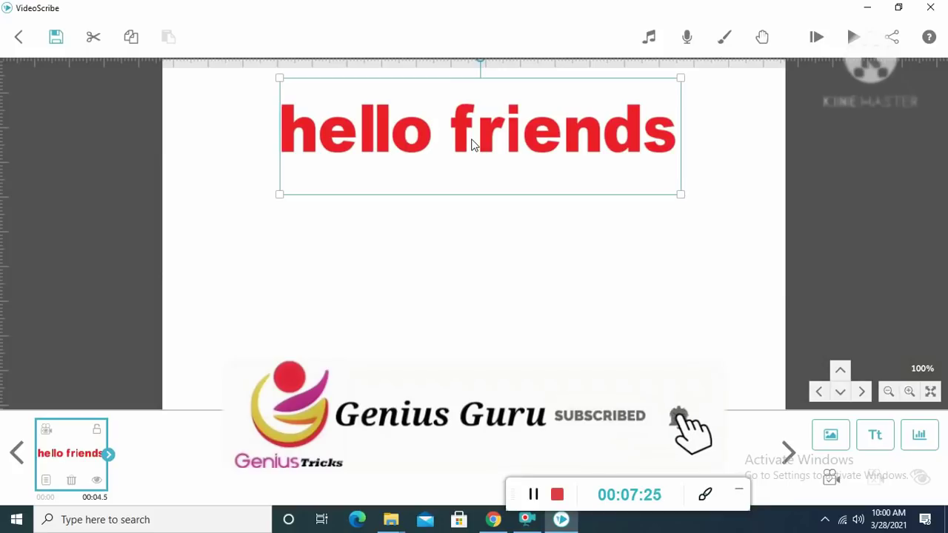
double_click(481, 144)
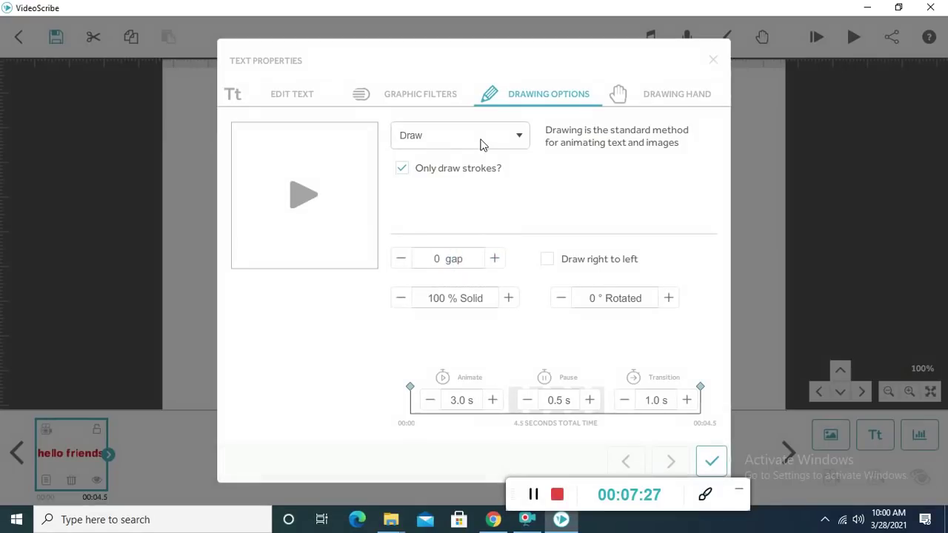
left_click(714, 61)
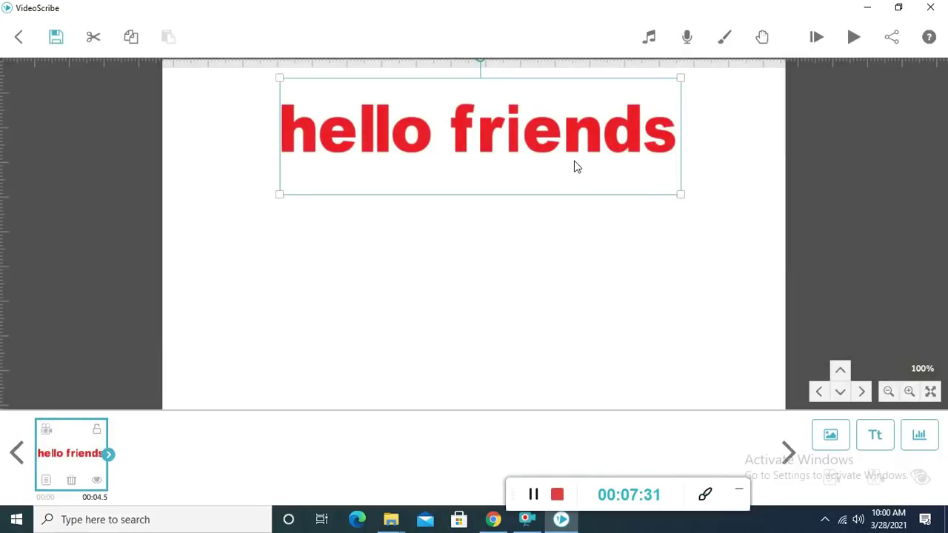
Step: Change the text element's wording to uppercase "HELLO FRIENDS" and apply the edit
double_click(526, 130)
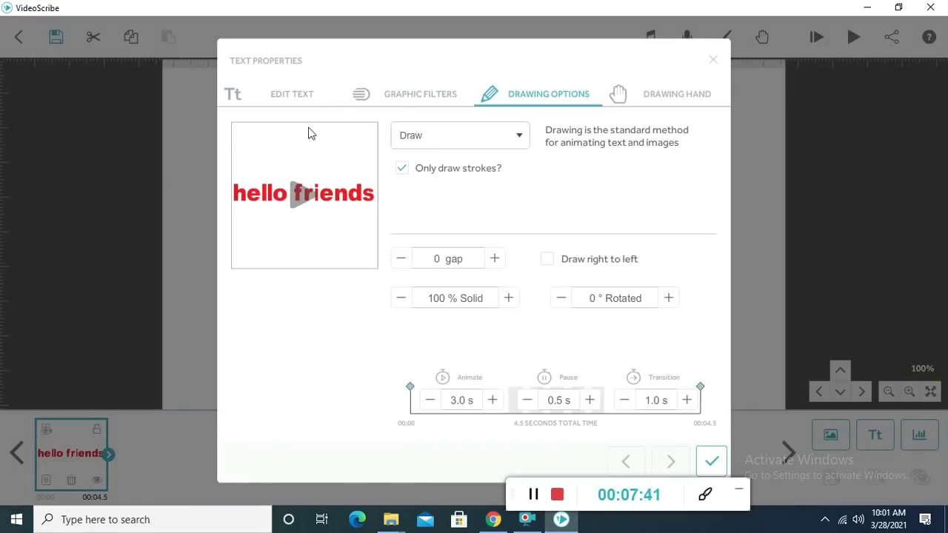
left_click(289, 96)
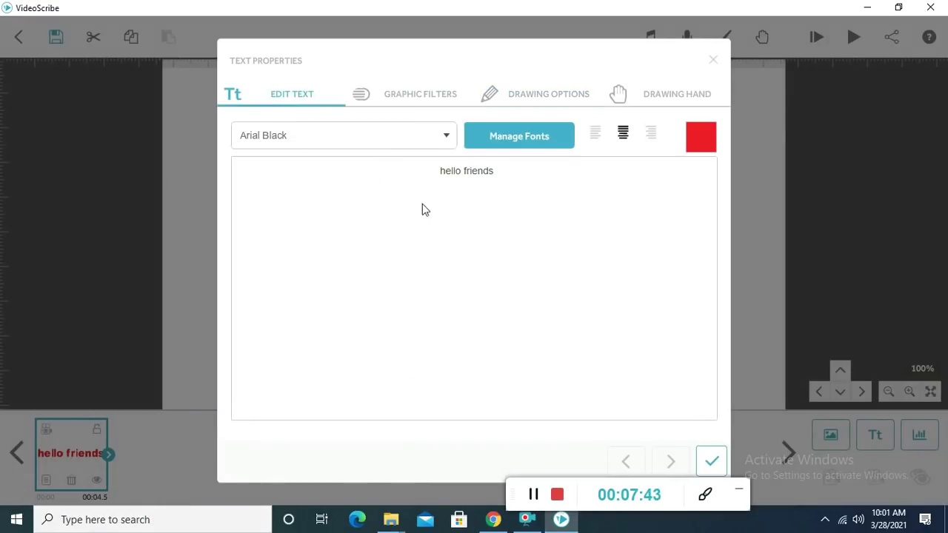
left_click_drag(506, 178, 447, 177)
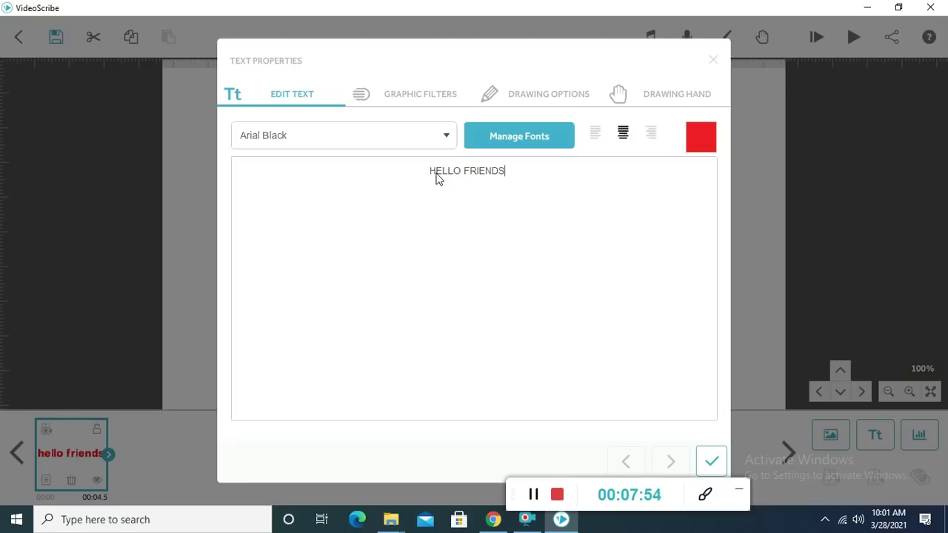
left_click(712, 461)
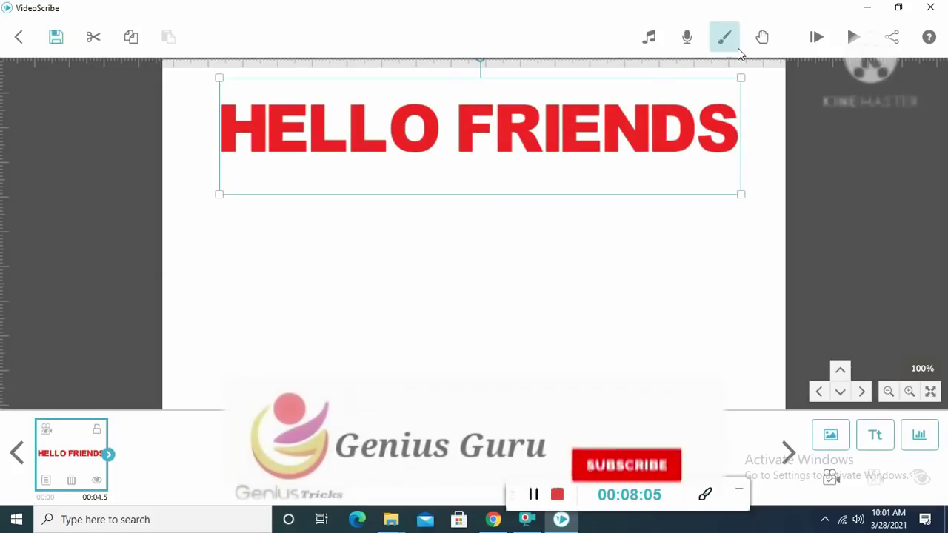
Step: Preview the dark-sleeved arm in the first thumbnail and apply it as the default scribe hand
left_click(764, 35)
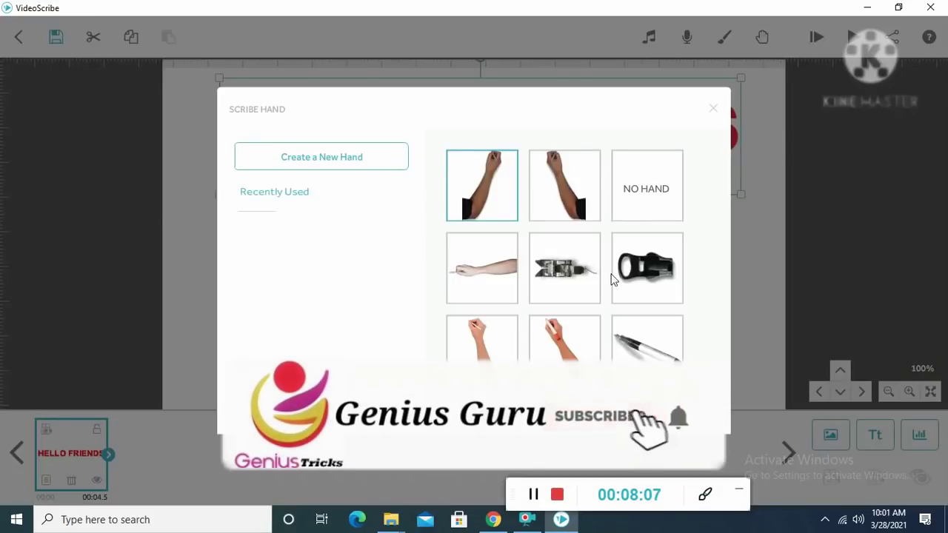
left_click(489, 181)
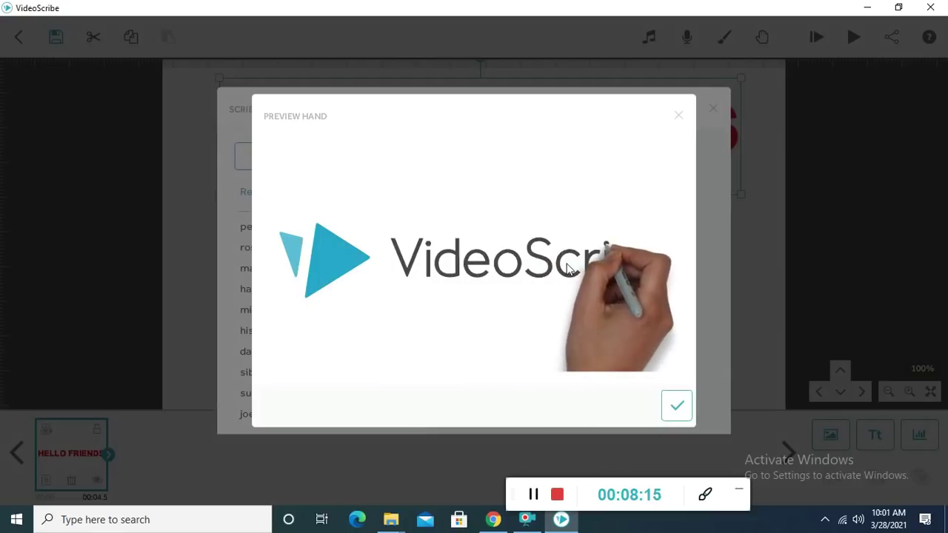
left_click(674, 404)
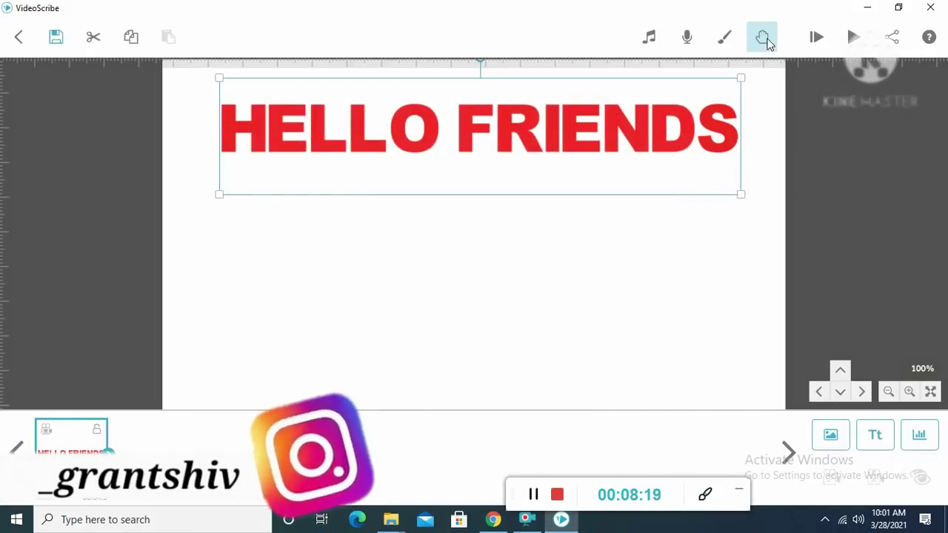
Step: Set the default scribe hand to No Hand
left_click(763, 37)
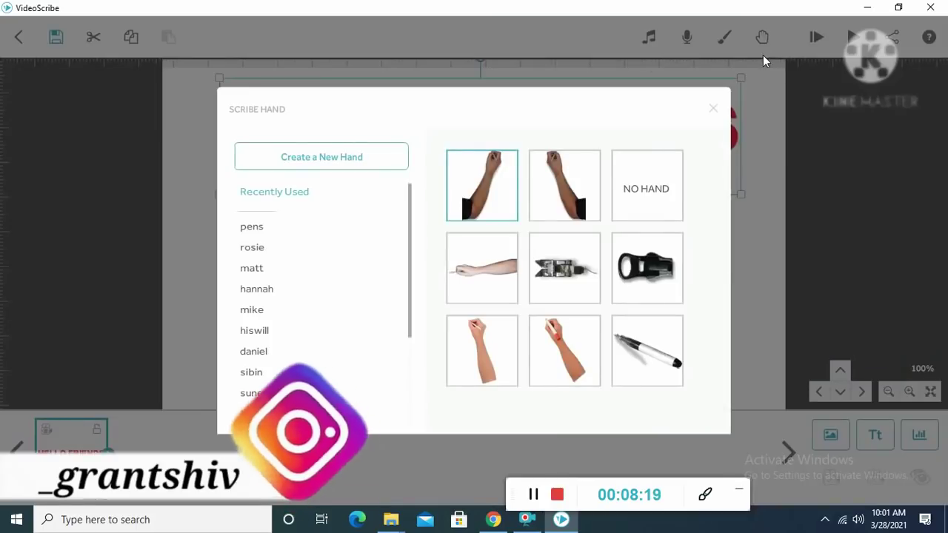
left_click(646, 193)
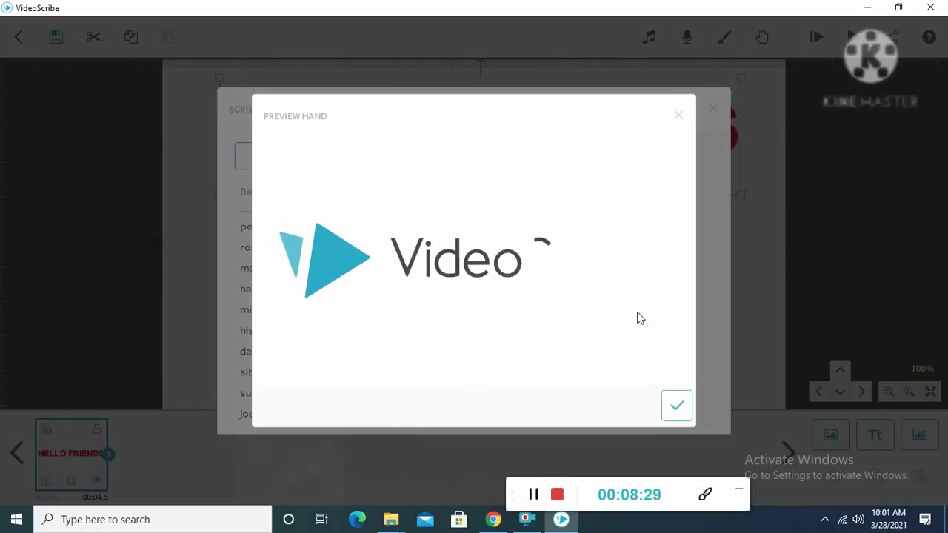
key("Return")
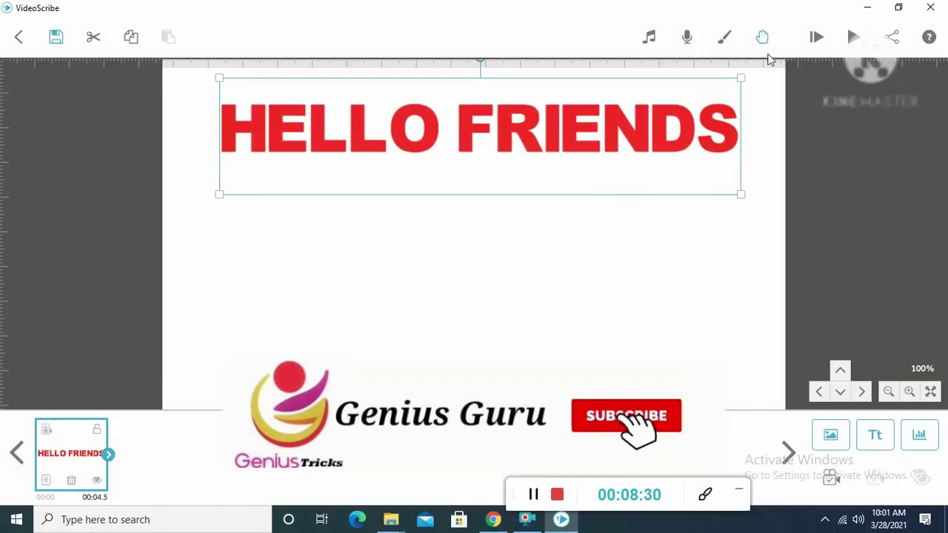
Step: Set the default scribe hand to the bare horizontal arm holding a pen
left_click(763, 37)
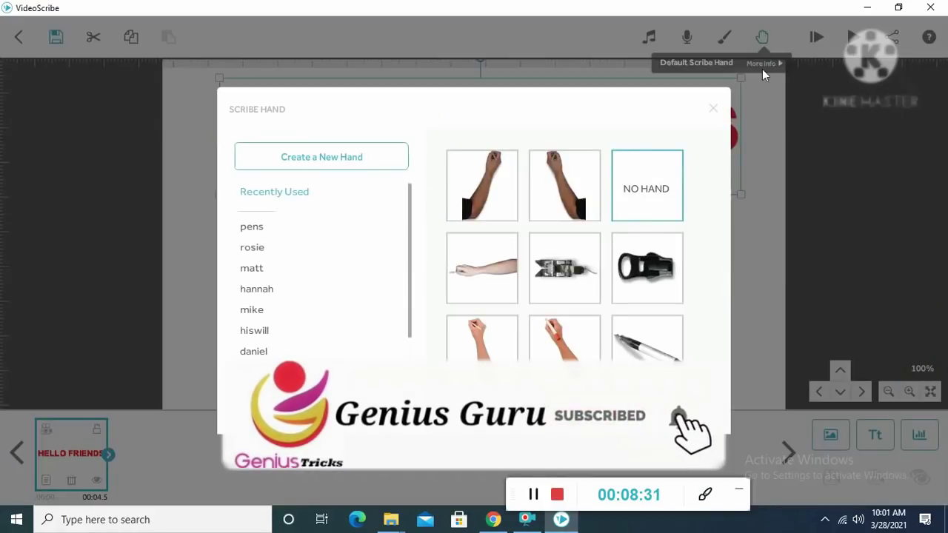
left_click(478, 337)
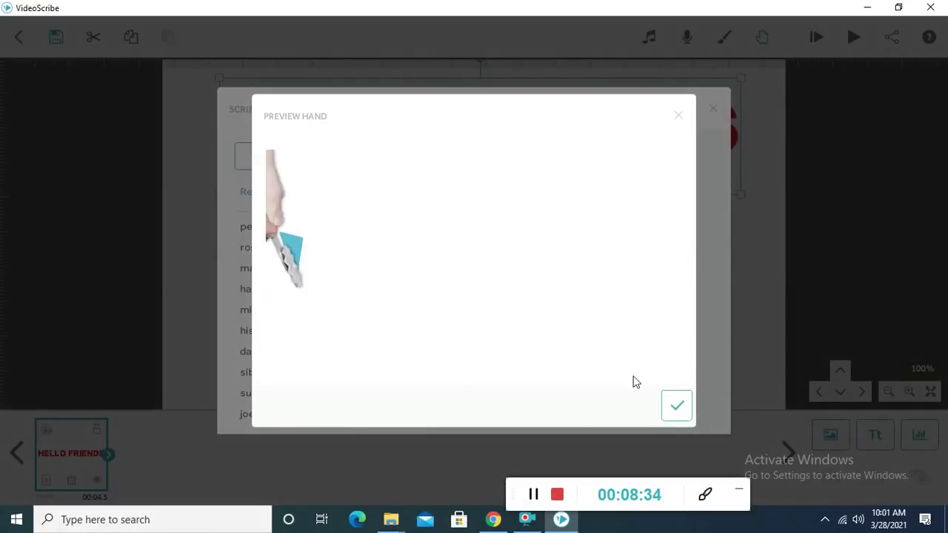
left_click(683, 404)
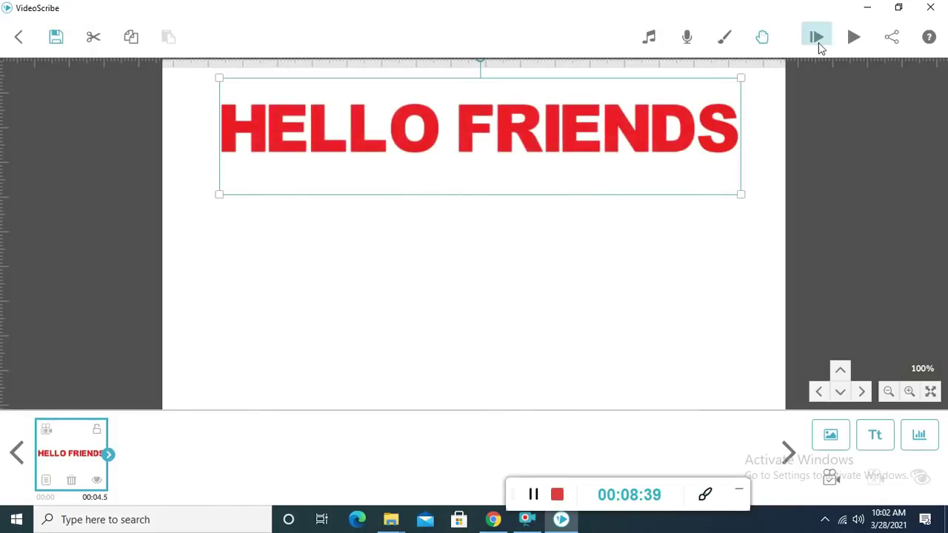
Step: Set the default scribe hand to the one holding a white-and-red marker
left_click(771, 33)
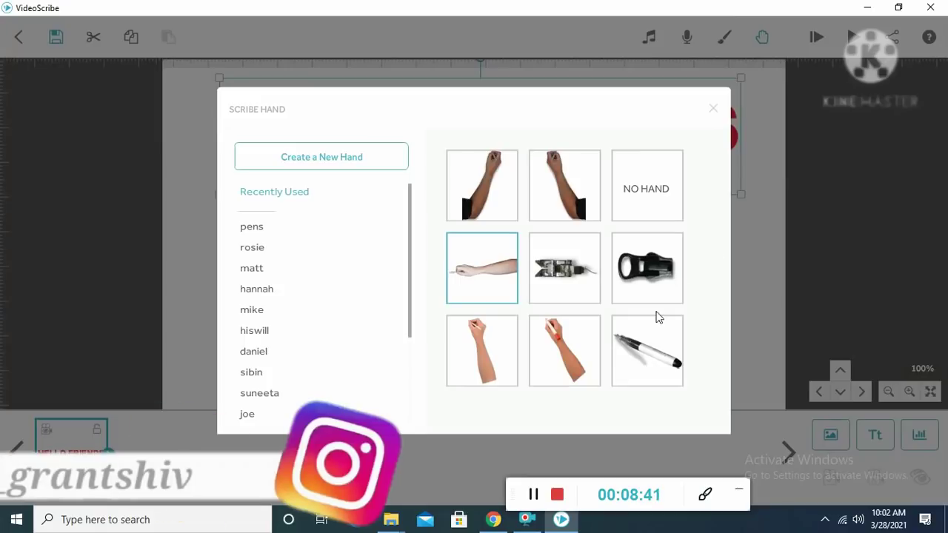
left_click(560, 344)
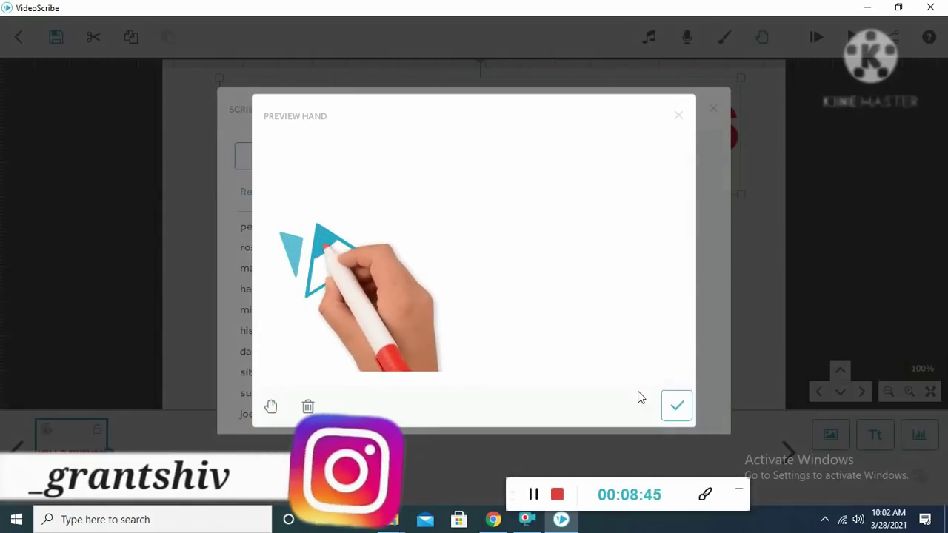
left_click(683, 408)
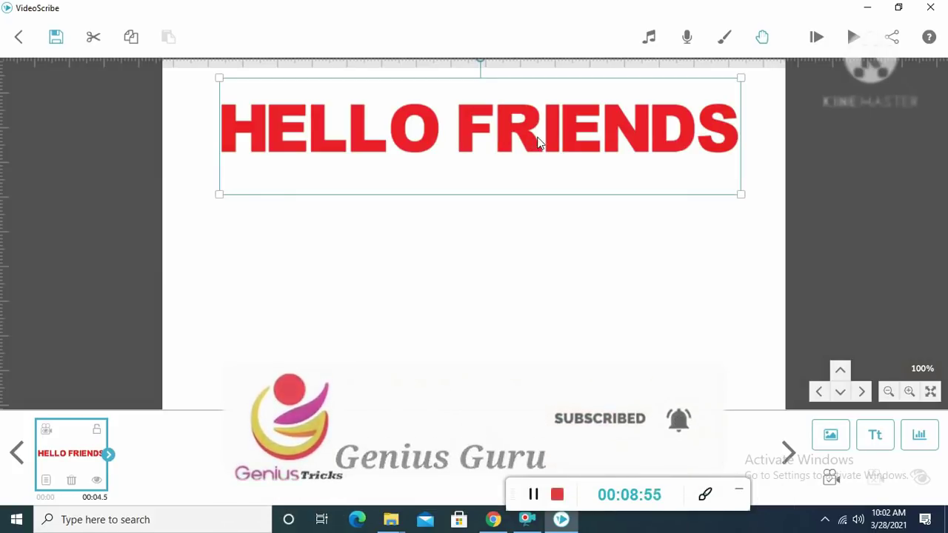
Step: Nudge the HELLO FRIENDS text up towards the upper edge of the canvas
left_click_drag(518, 125, 521, 105)
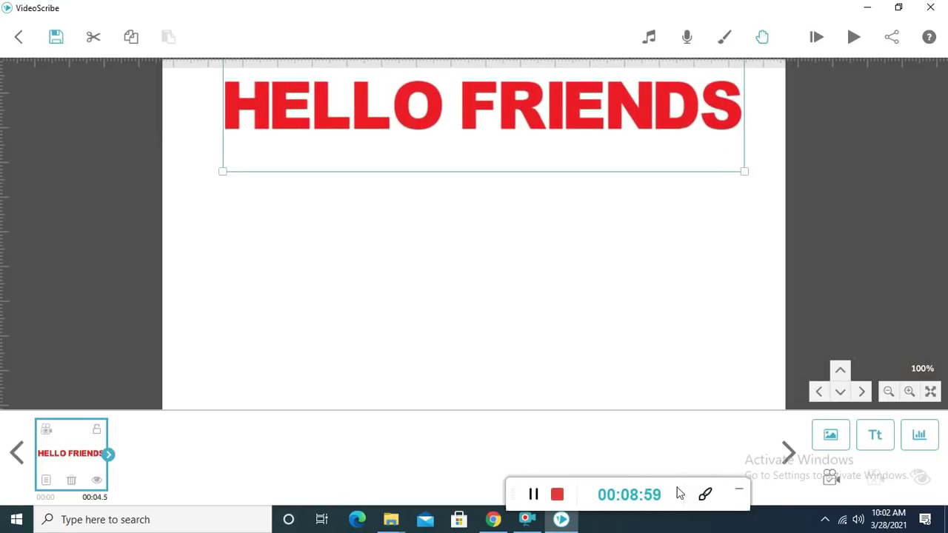
Step: Circle the Set Camera to Current Position option with a red annotation ellipse and clear the annotation
left_click(703, 495)
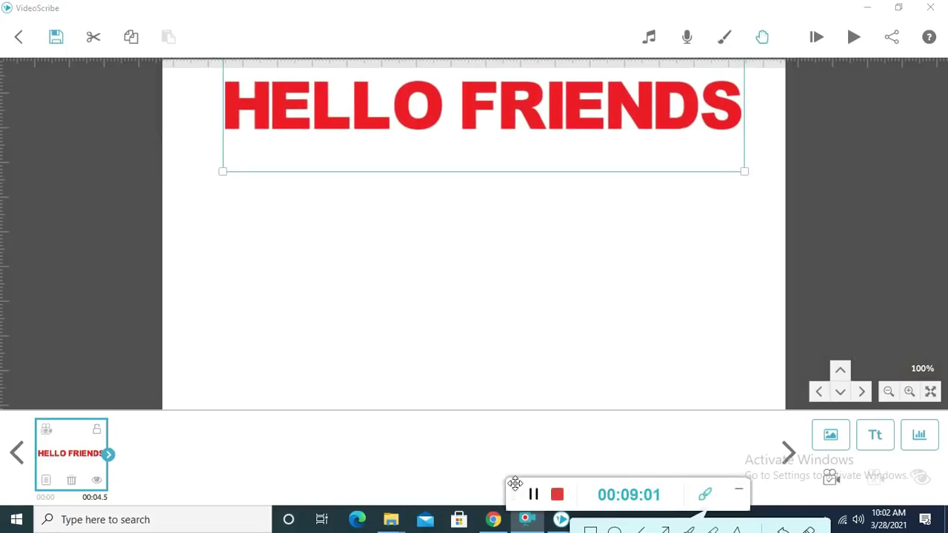
left_click_drag(516, 484, 469, 447)
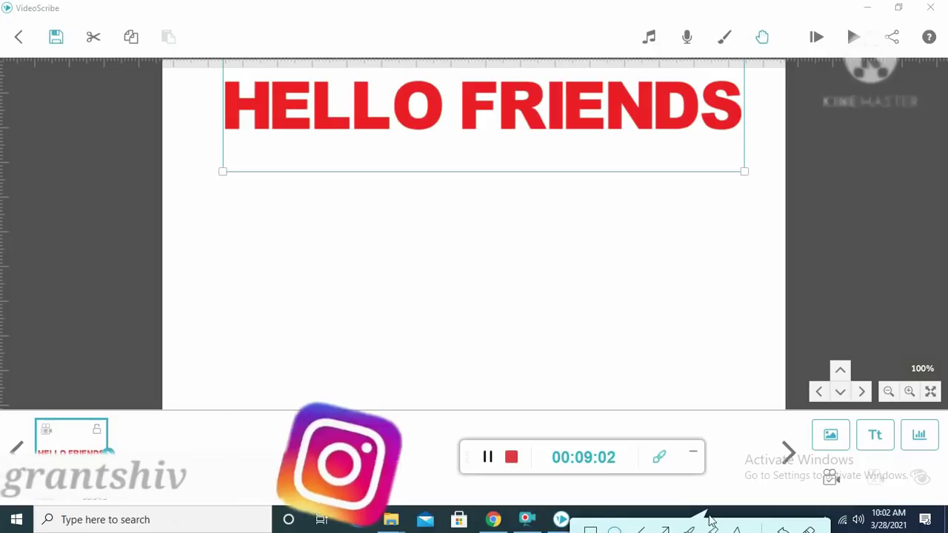
left_click_drag(800, 455, 864, 498)
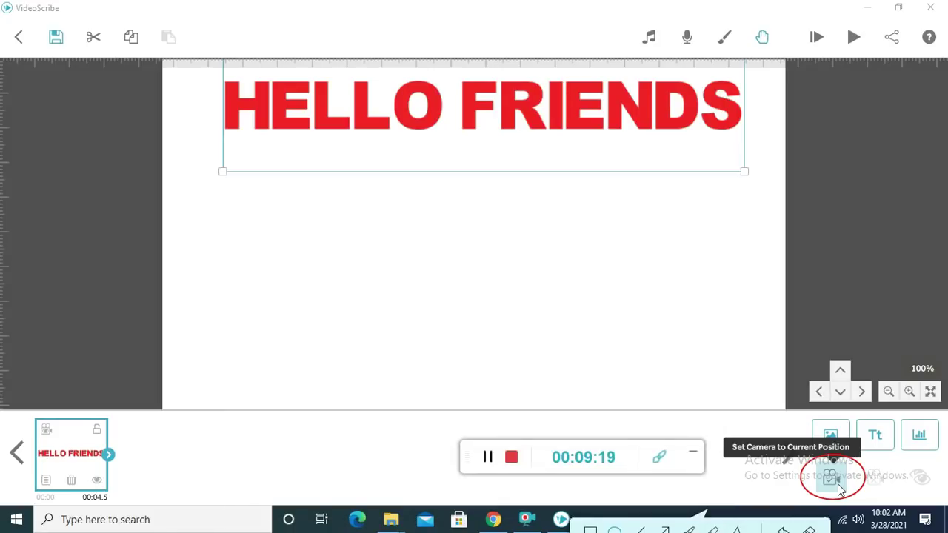
left_click(661, 460)
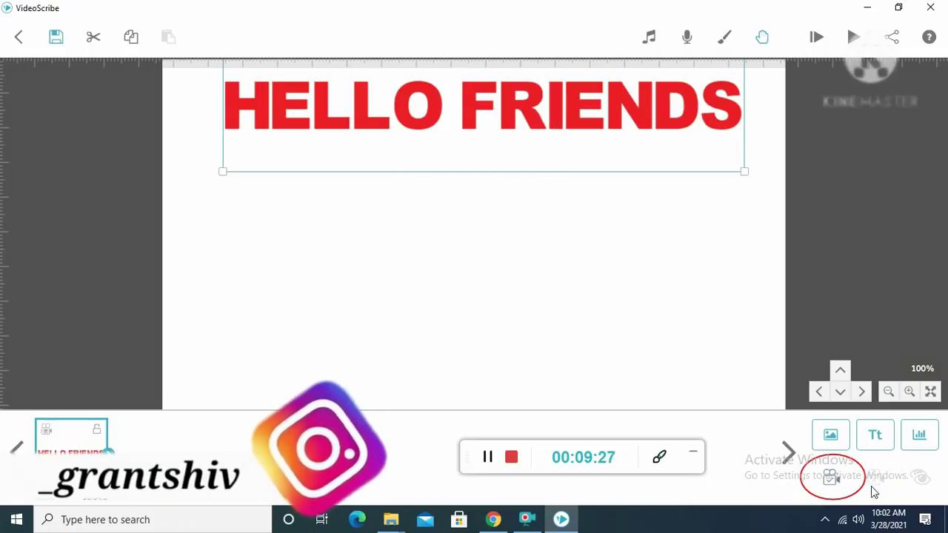
left_click(661, 459)
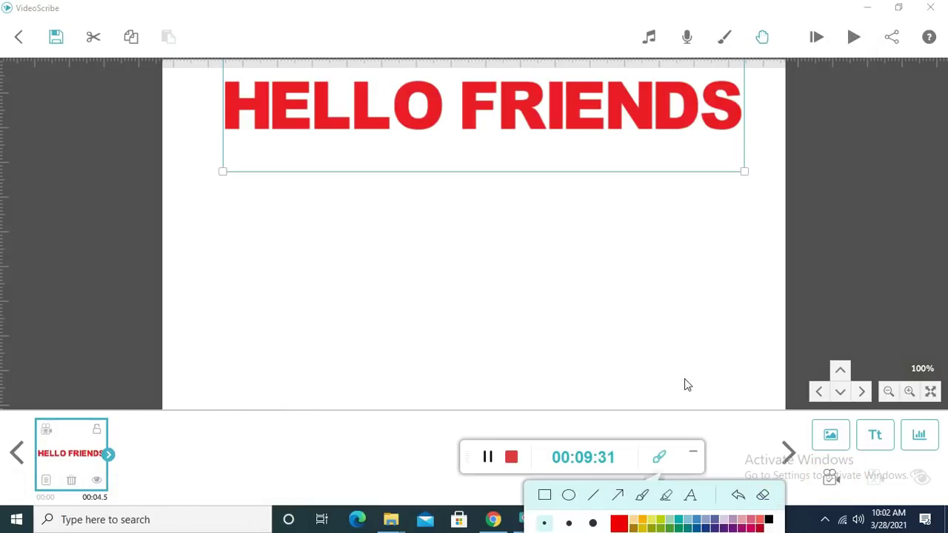
left_click(660, 458)
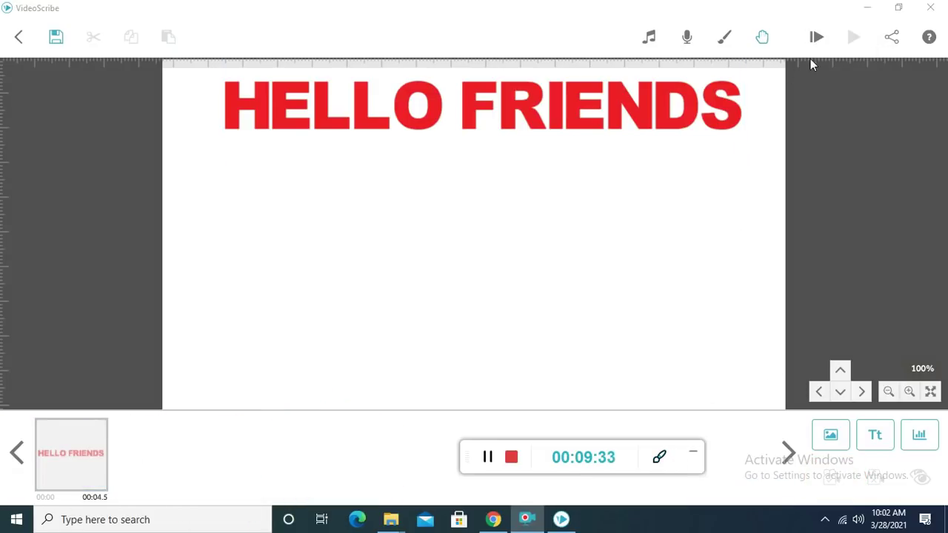
Step: Add a black "CDFD" text element in the BASIC font, previewing the scribe from the start before and after adding it
left_click(816, 38)
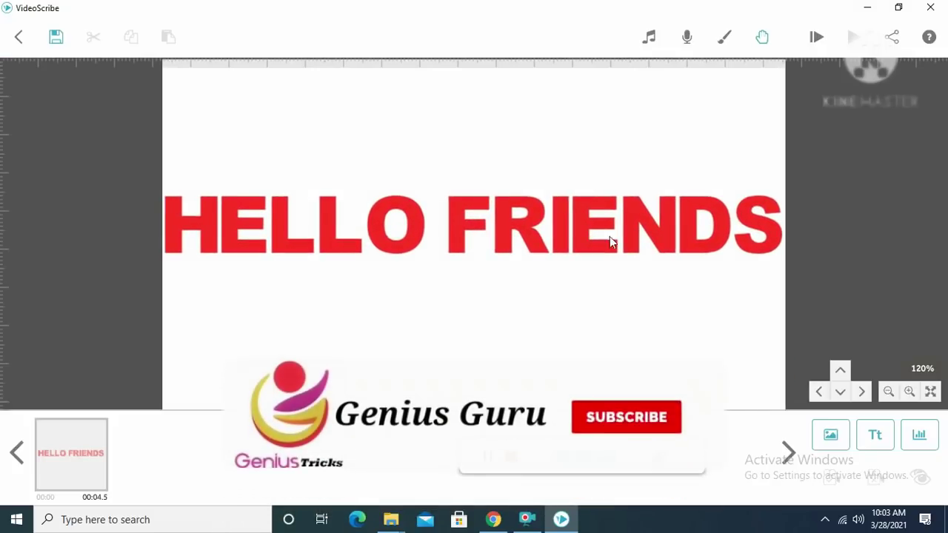
left_click(876, 437)
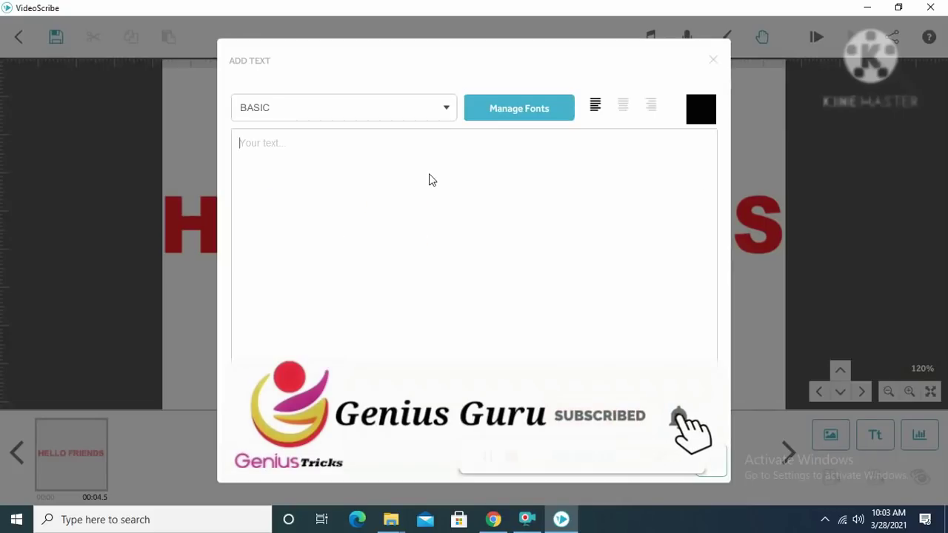
type("CDFD")
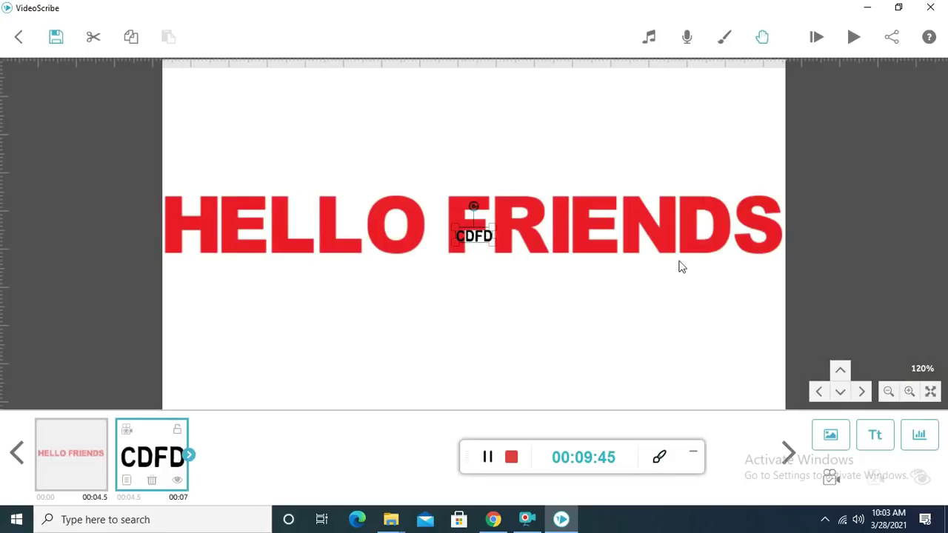
left_click(818, 37)
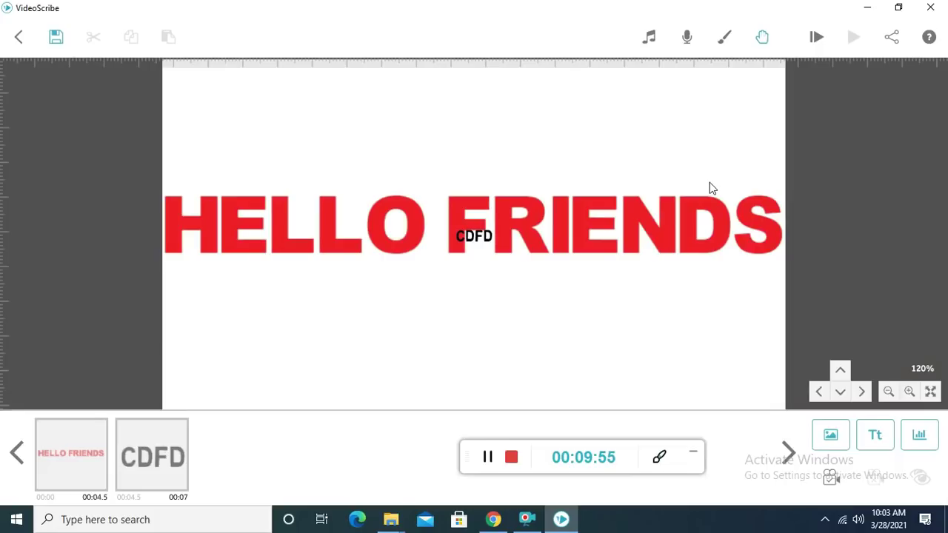
Step: Delete the "CDFD" text element from the scribe
left_click(480, 246)
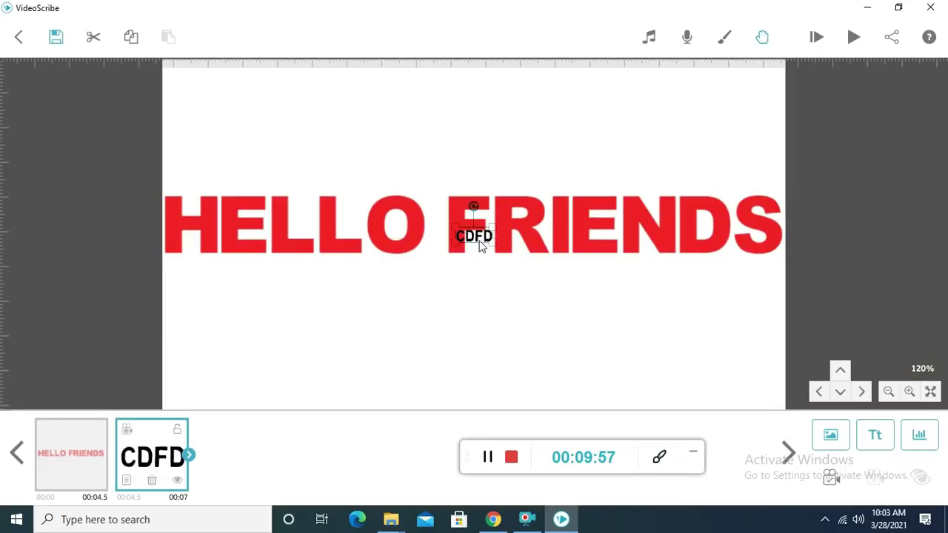
key("Delete")
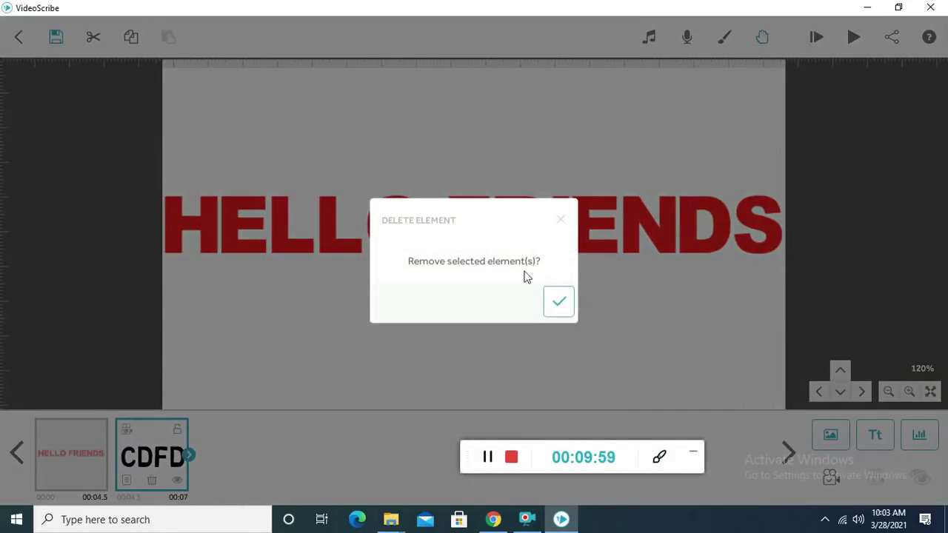
left_click(570, 308)
Step: Bring the HELLO FRIENDS text to the upper edge of the visible canvas and select it
left_click_drag(537, 233, 526, 118)
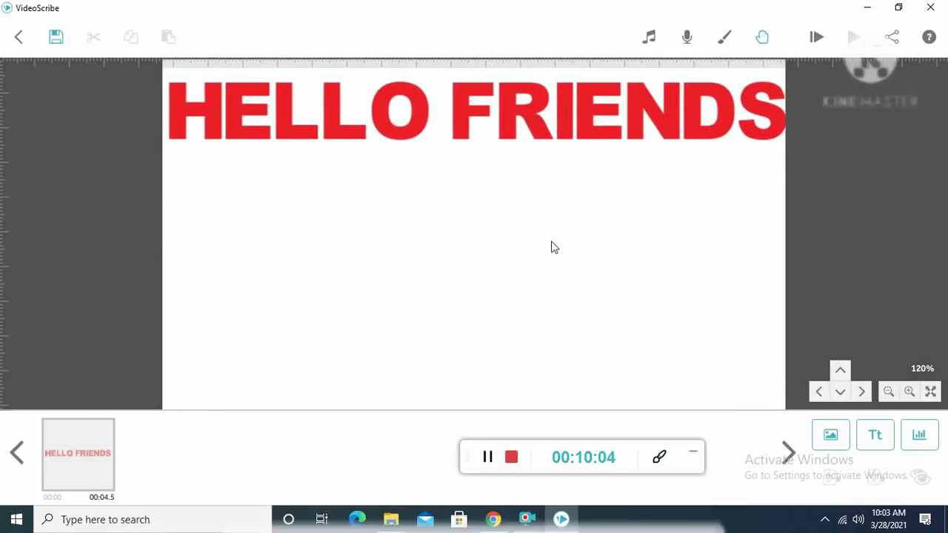
left_click(674, 113)
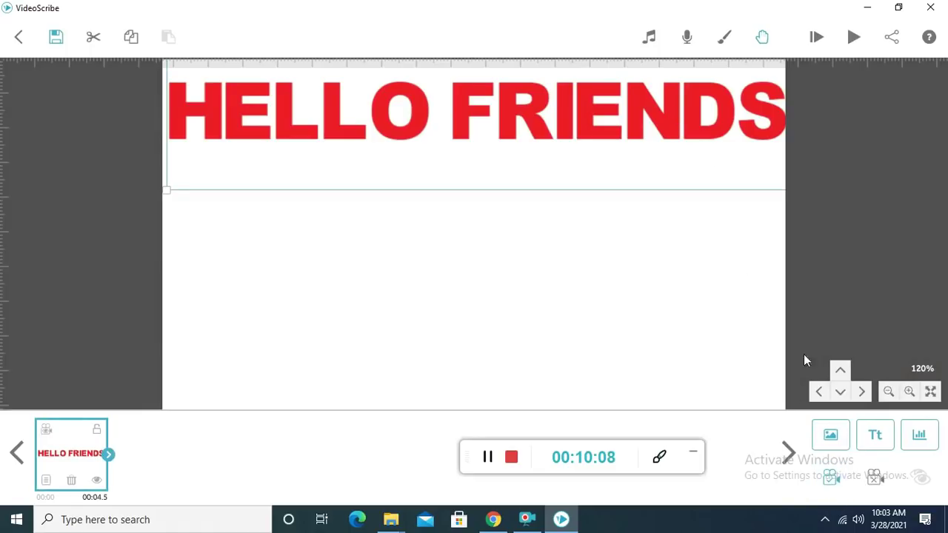
Step: Preview the scribe from the start and from the heading, bringing HELLO FRIENDS back to the canvas's upper edge after each playback
left_click(664, 244)
left_click(817, 37)
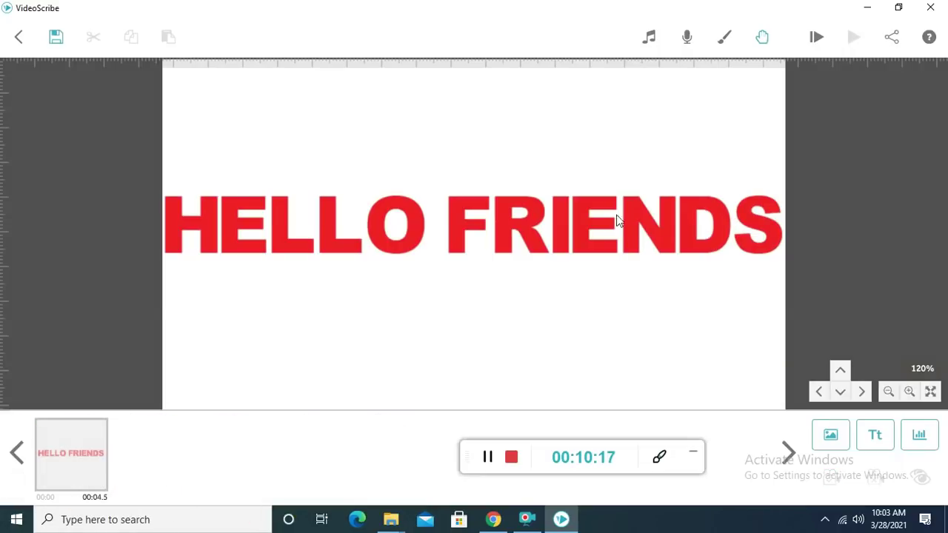
left_click(649, 254)
left_click_drag(612, 232, 594, 99)
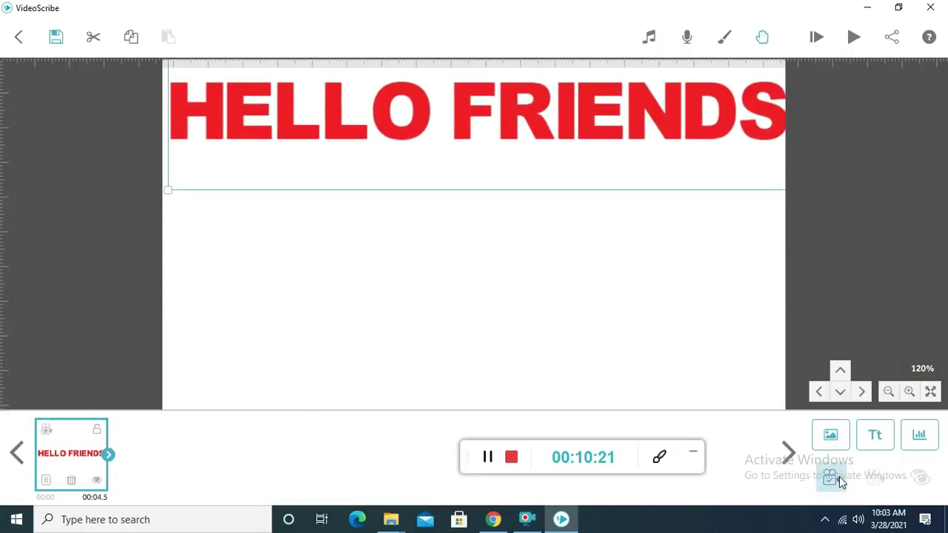
left_click(854, 36)
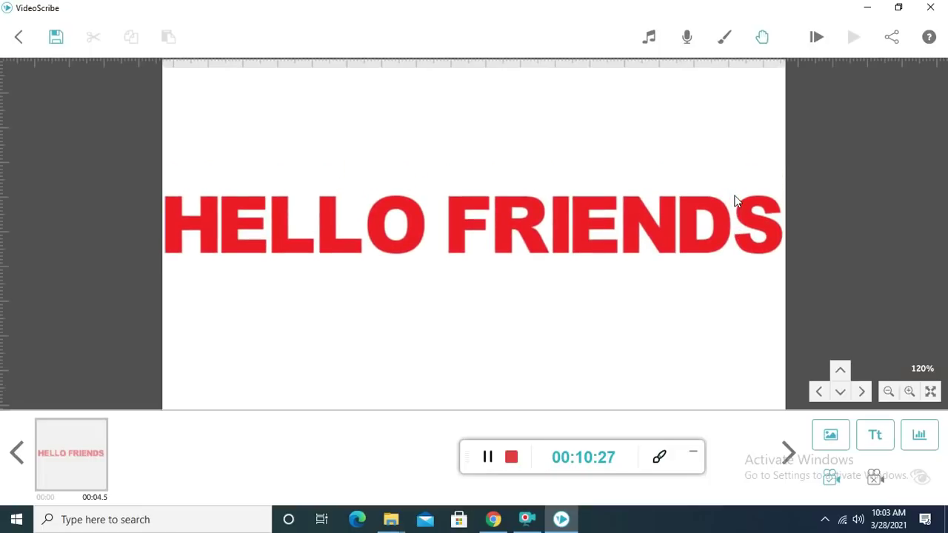
left_click_drag(550, 233, 529, 131)
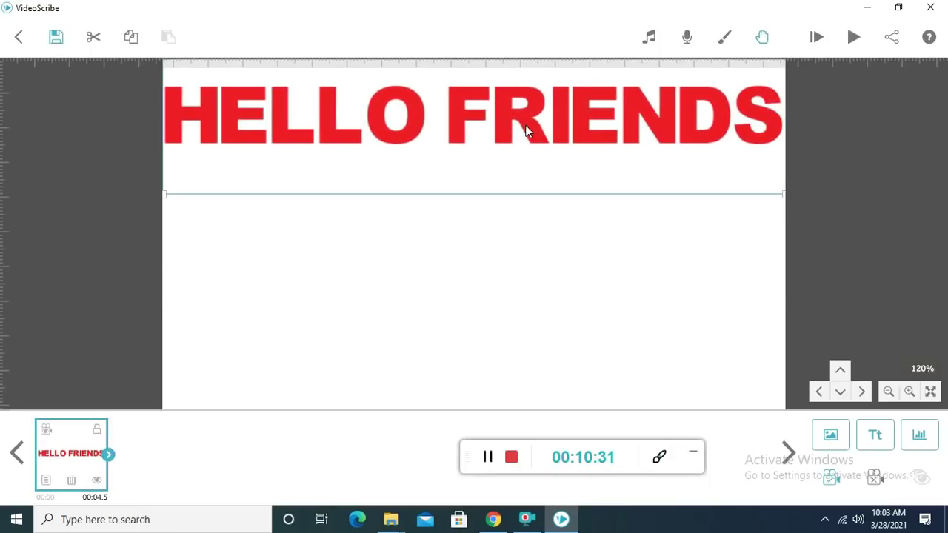
left_click(486, 259)
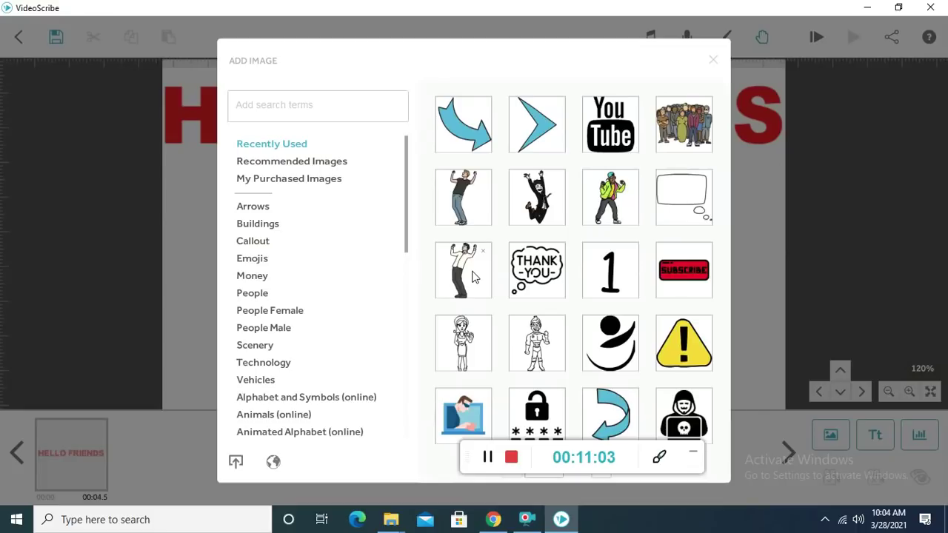
Step: Look through the recently used images in the image library
scroll(609, 267, "right", 5)
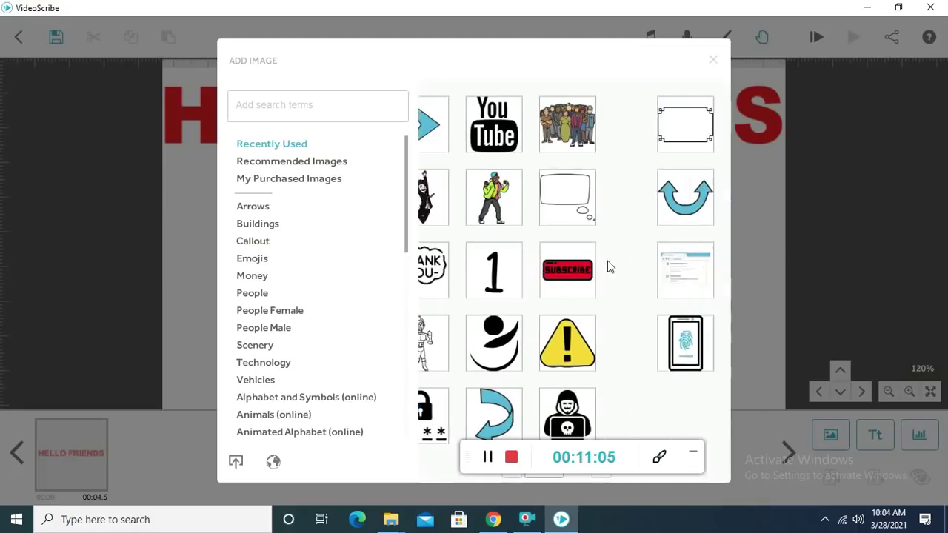
scroll(609, 266, "left", 5)
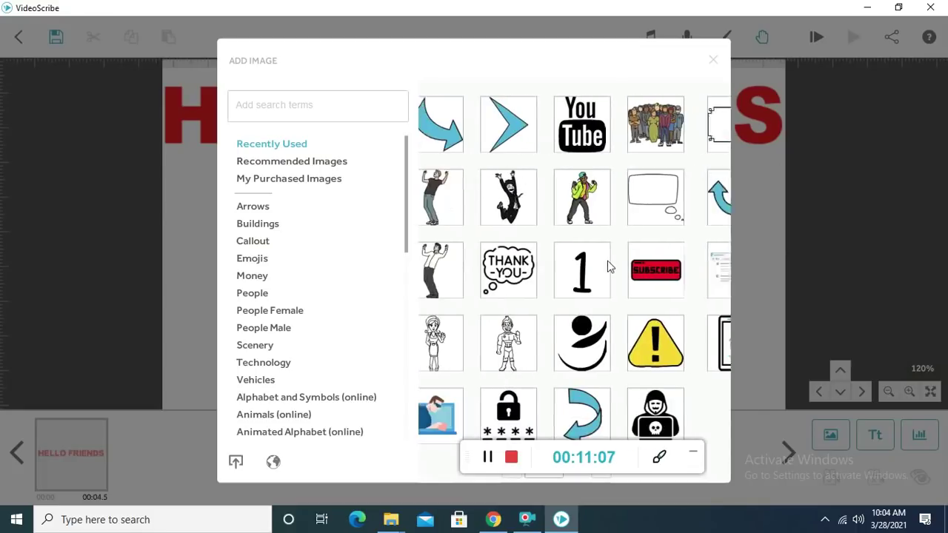
left_click(562, 519)
Step: Switch to Chrome, search Google for "flaticon" and open the Flaticon website
left_click(493, 519)
left_click(445, 19)
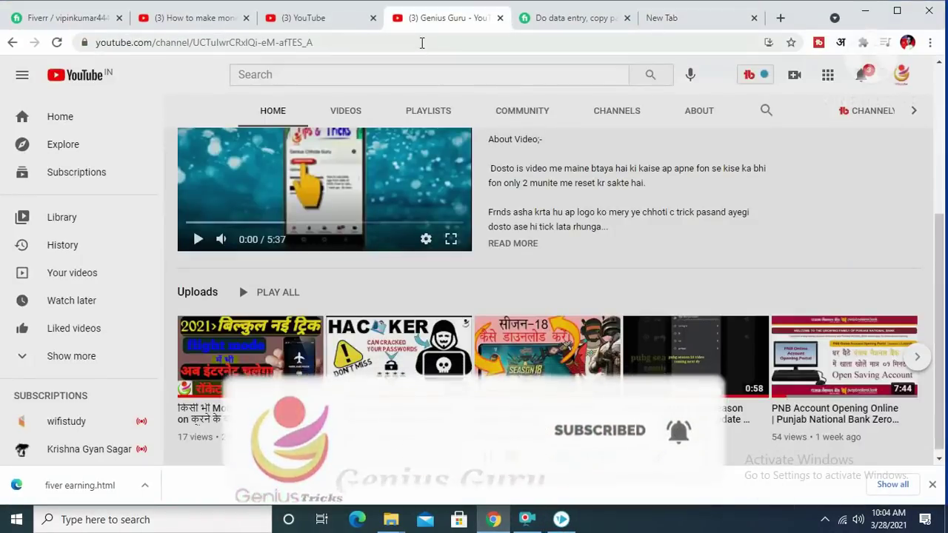
left_click(421, 42)
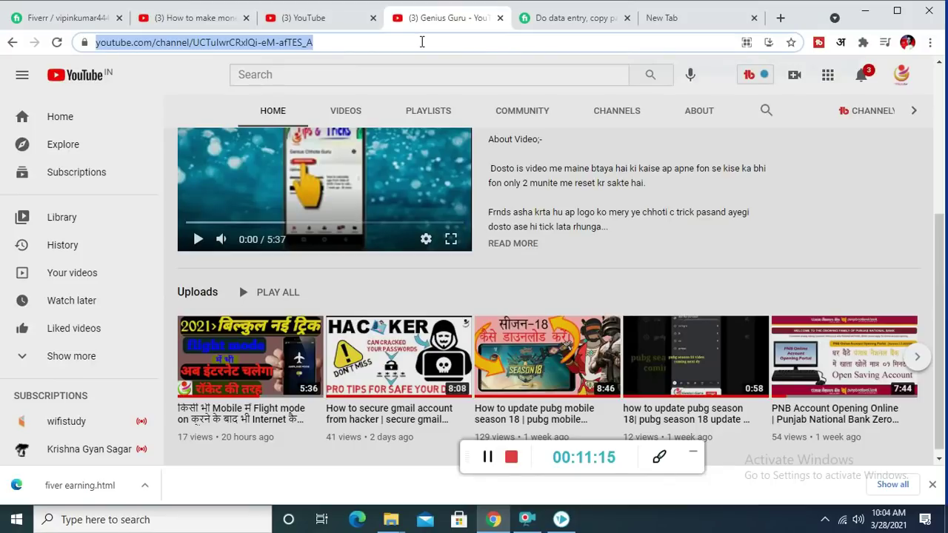
type("FLAAT")
key("BackSpace")
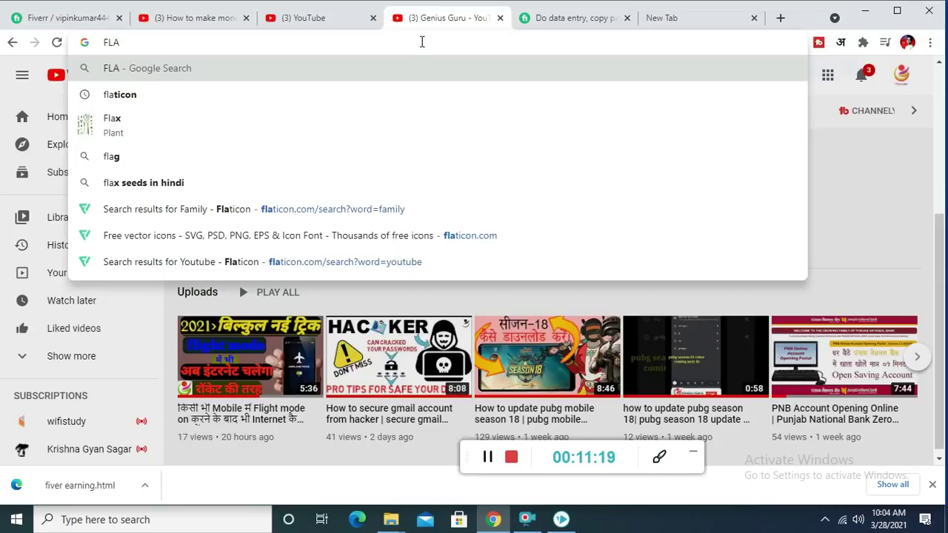
key("Down")
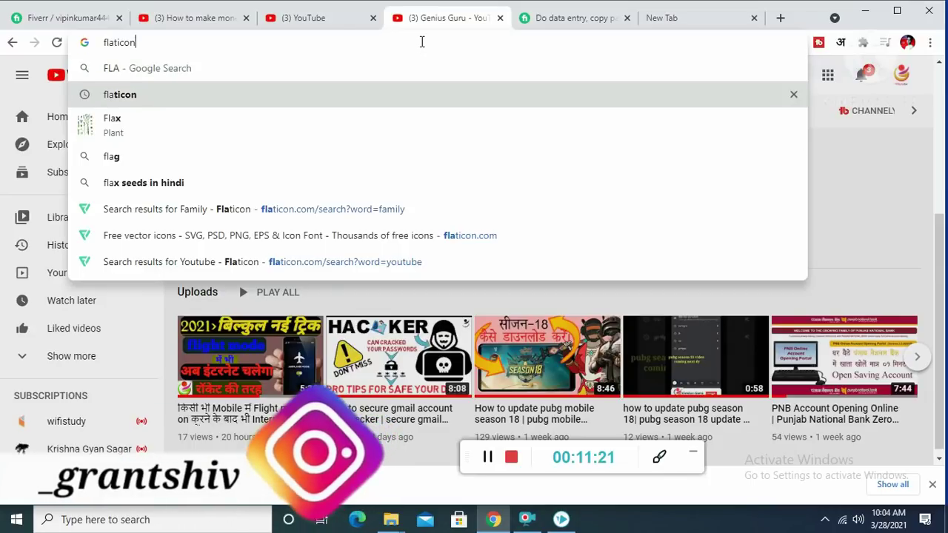
key("Return")
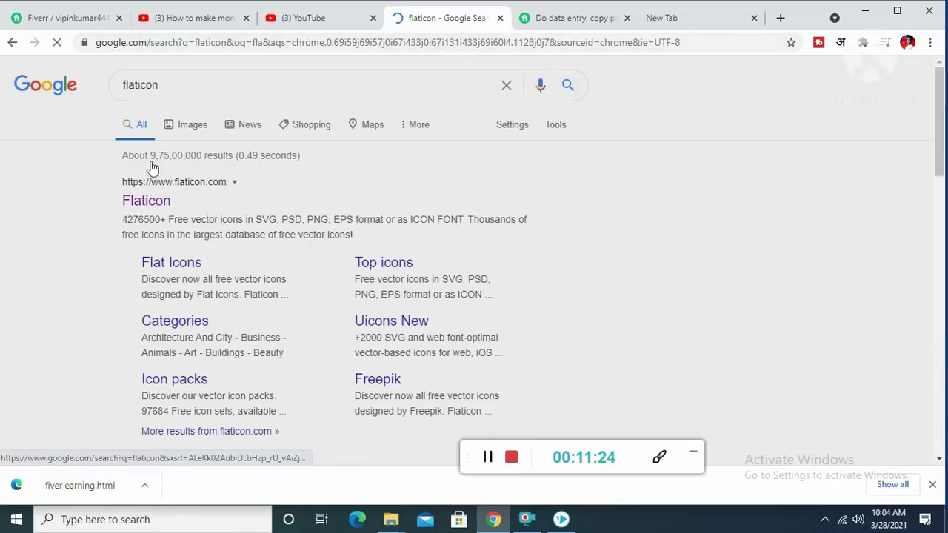
left_click(148, 202)
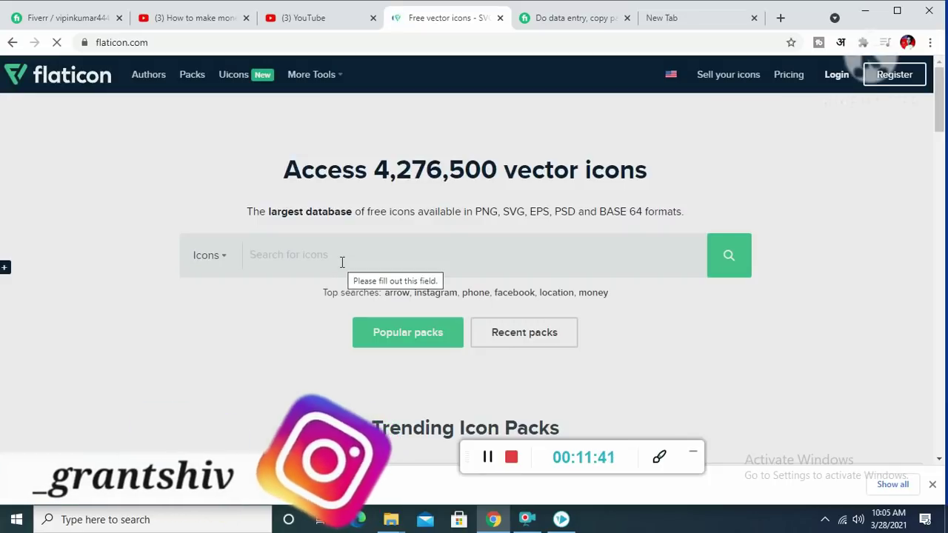
Step: Search Flaticon for "WELCOME" icons and look through the resulting icons
type("W")
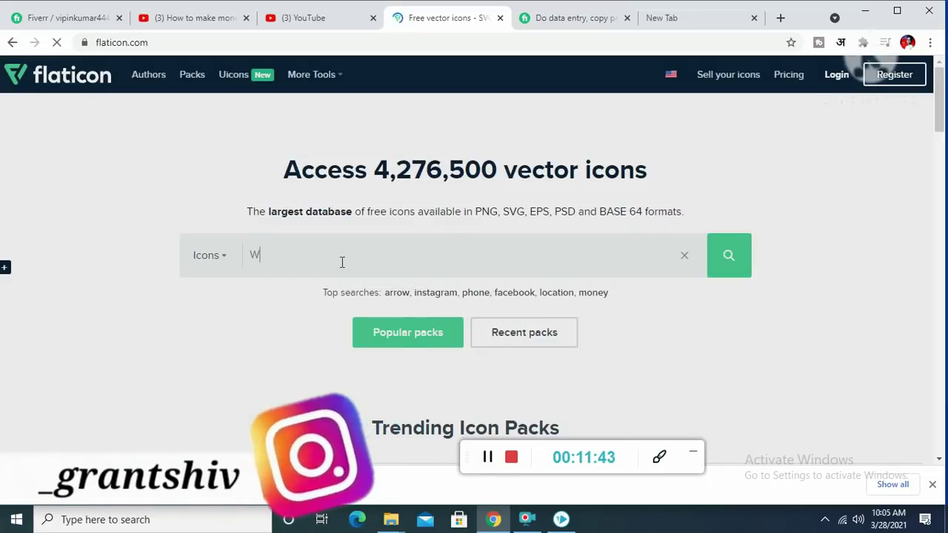
type("ELCOME")
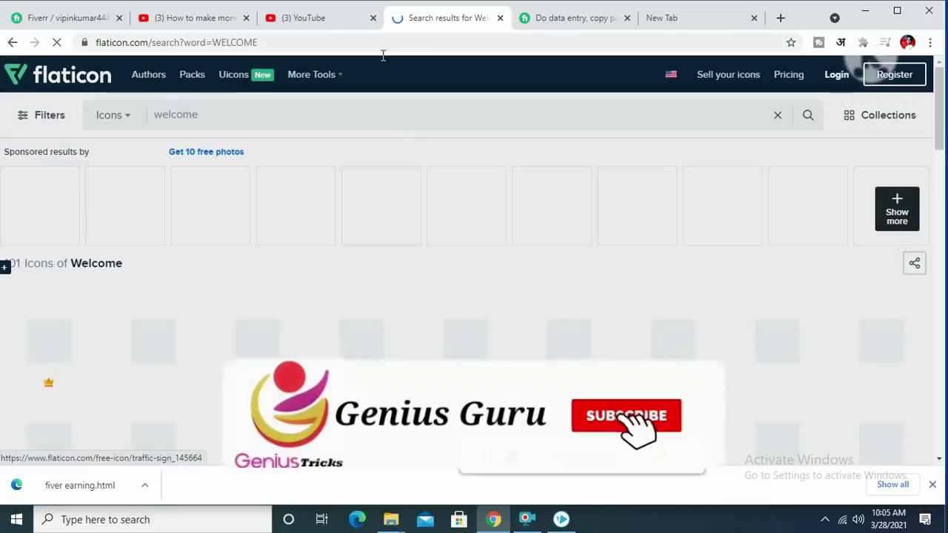
left_click_drag(938, 115, 944, 132)
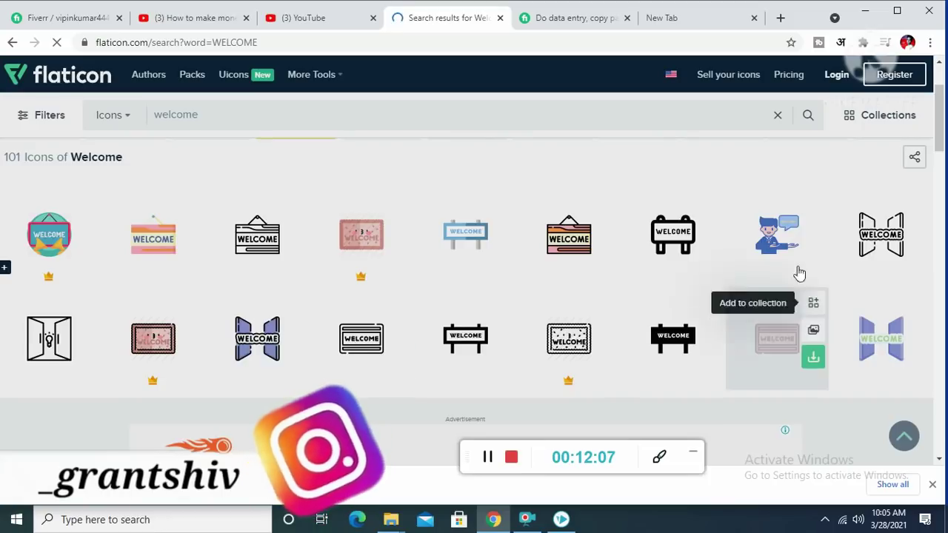
scroll(798, 271, "down", 2)
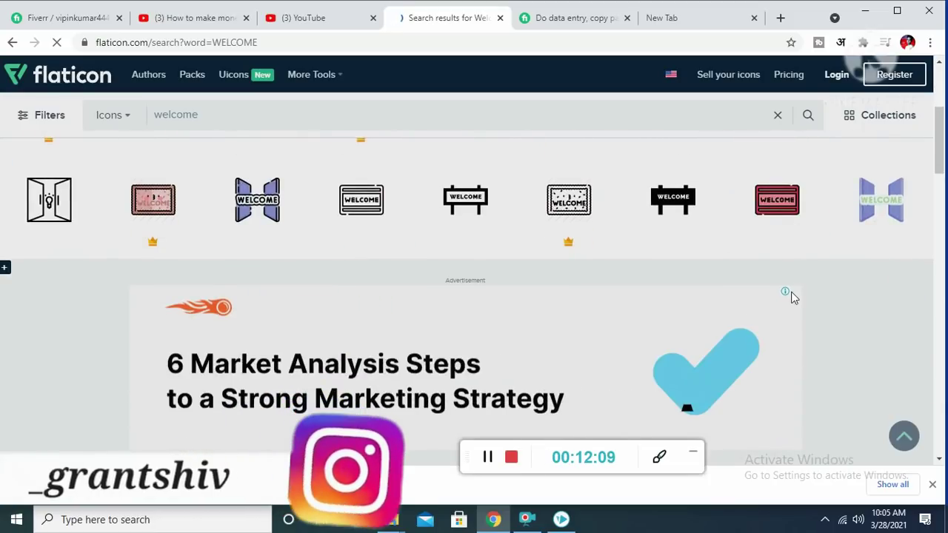
scroll(830, 331, "up", 4)
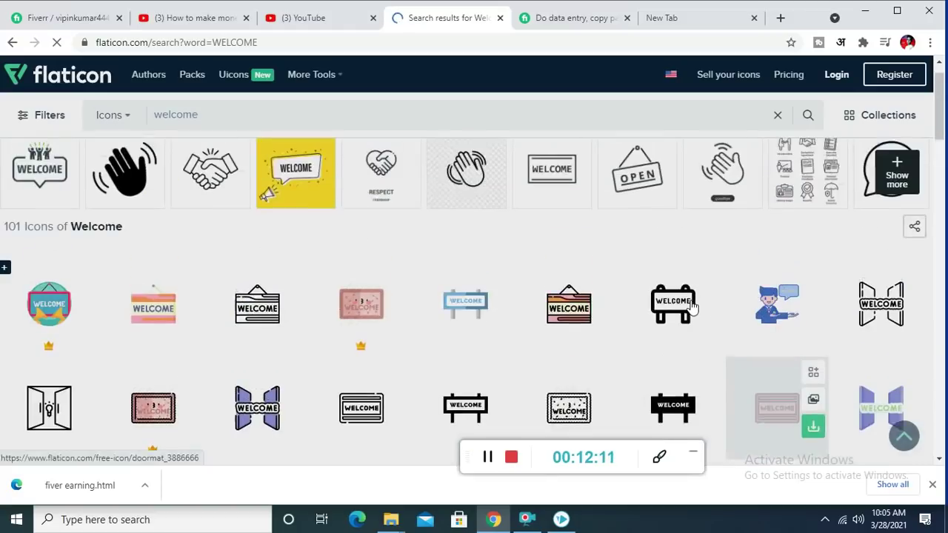
scroll(691, 307, "down", 2)
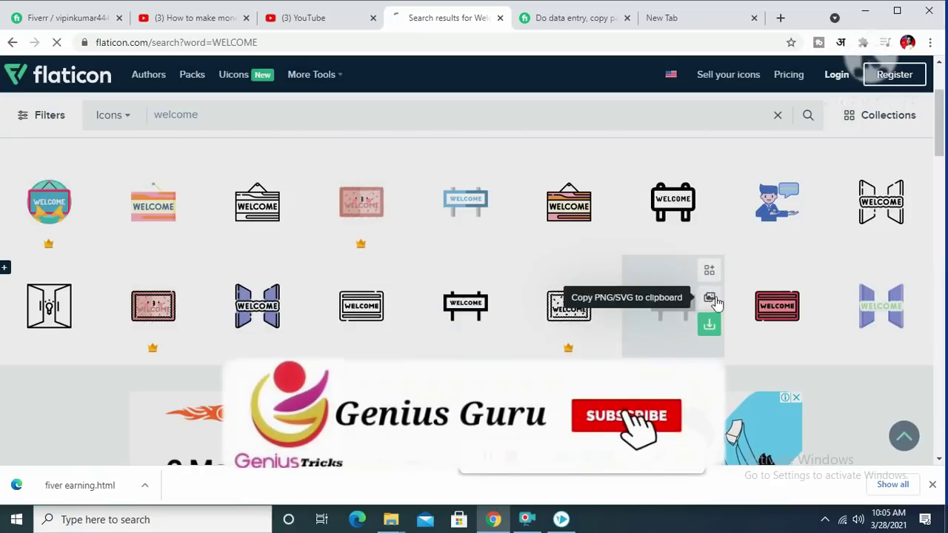
Step: Try to download the pink and orange hanging WELCOME sign icon in SVG format with the free download option
left_click(140, 208)
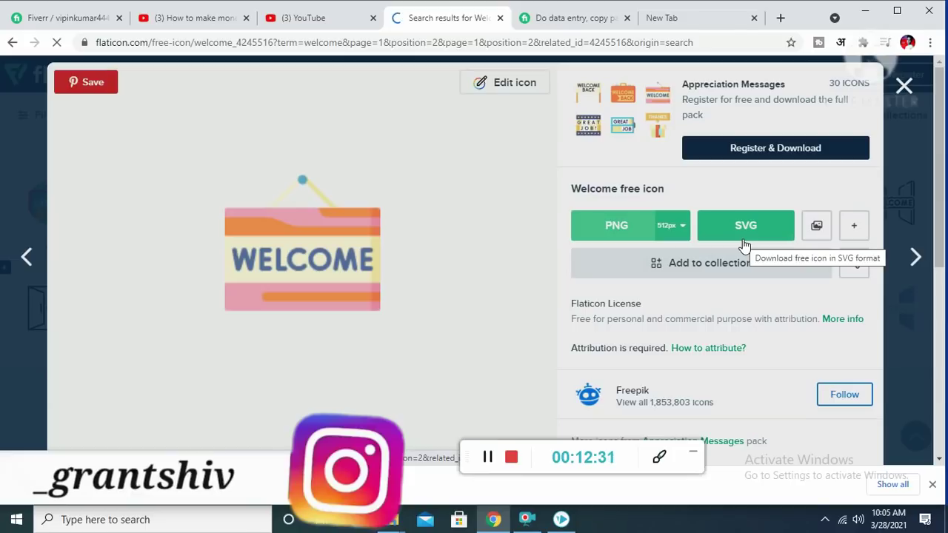
left_click(744, 235)
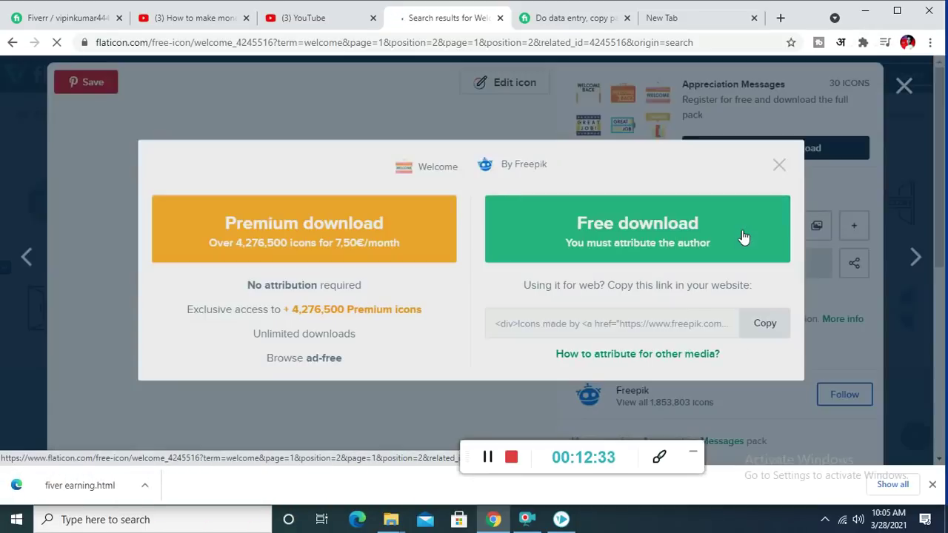
left_click(663, 242)
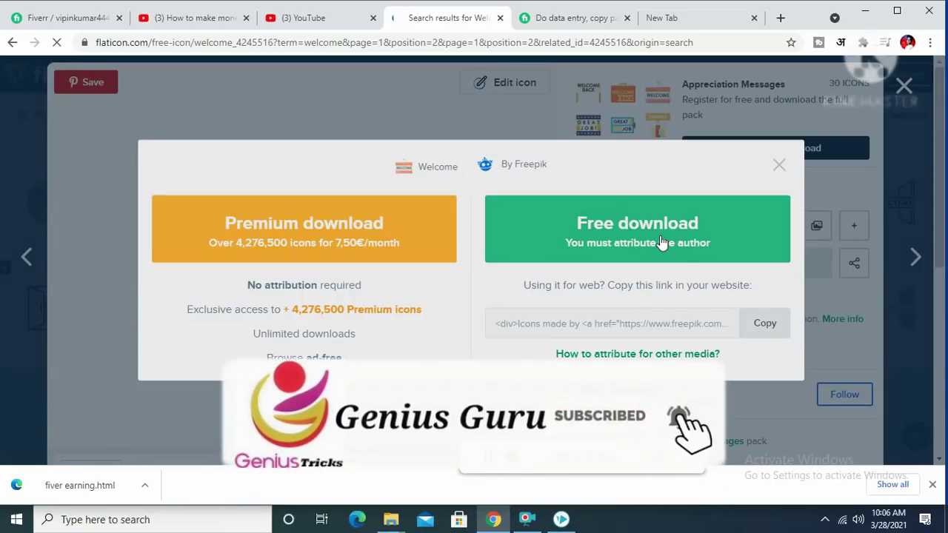
left_click(655, 233)
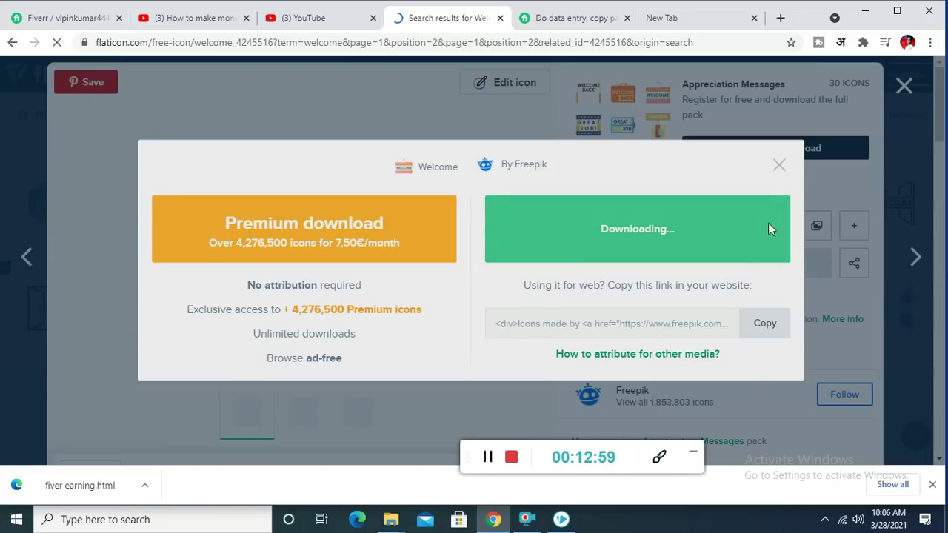
left_click(780, 164)
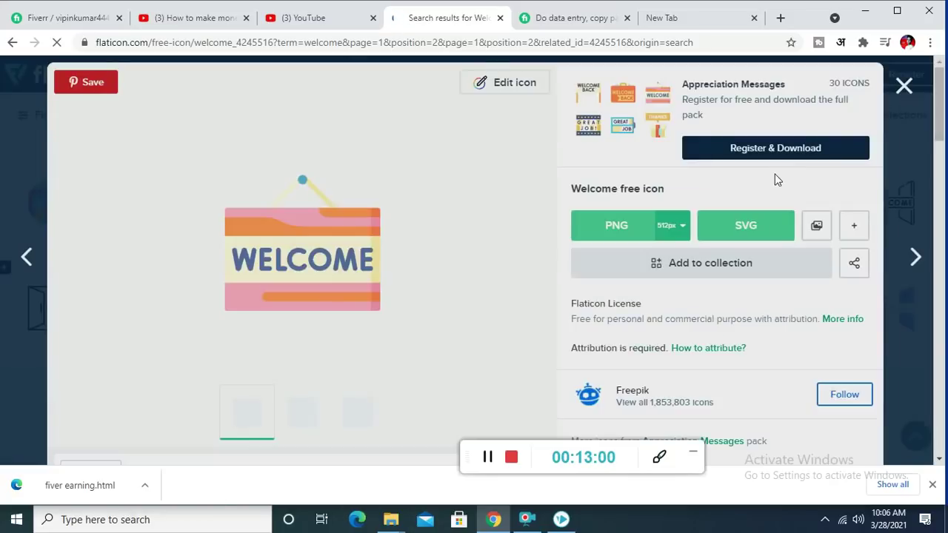
left_click(773, 230)
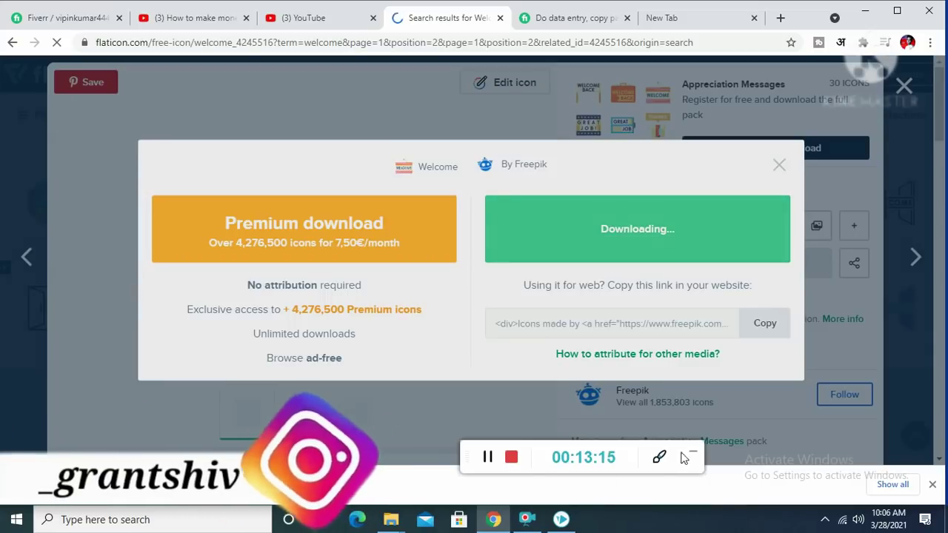
left_click(660, 458)
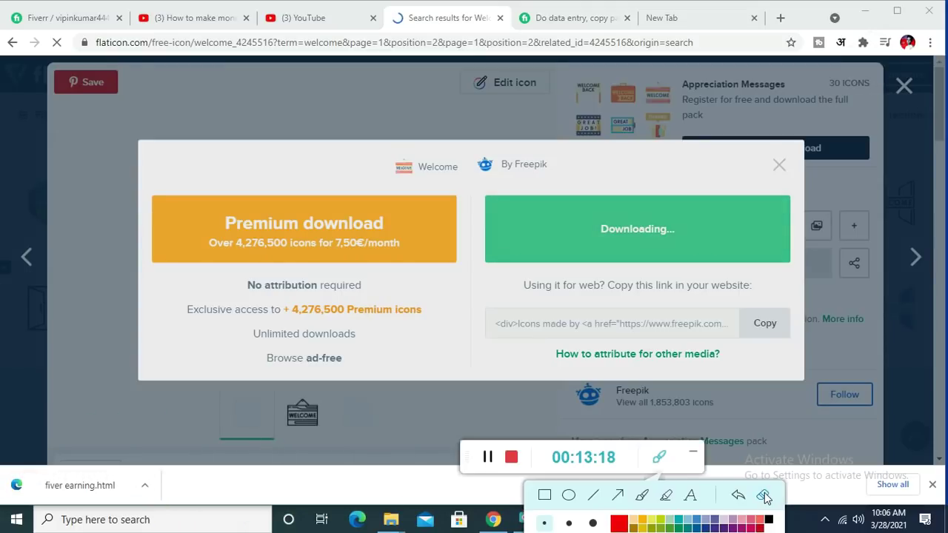
left_click(658, 465)
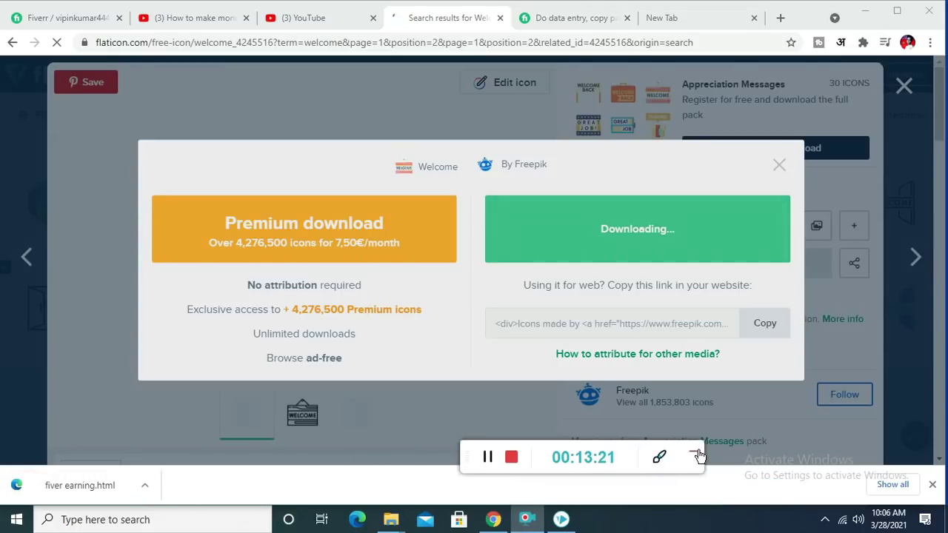
left_click(692, 452)
Step: Switch back to VideoScribe, add the black YouTube logo image to the scribe and shrink it on the canvas
left_click(563, 520)
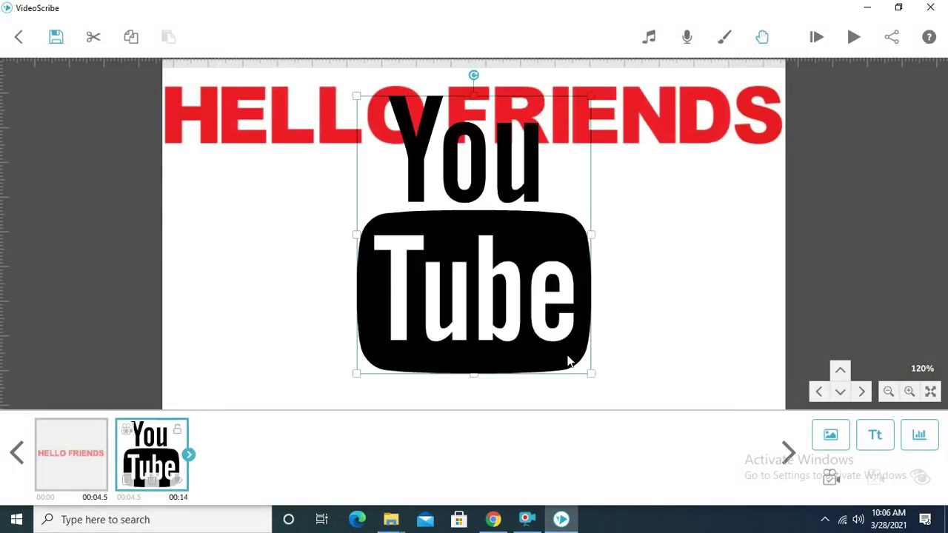
left_click_drag(593, 380, 525, 284)
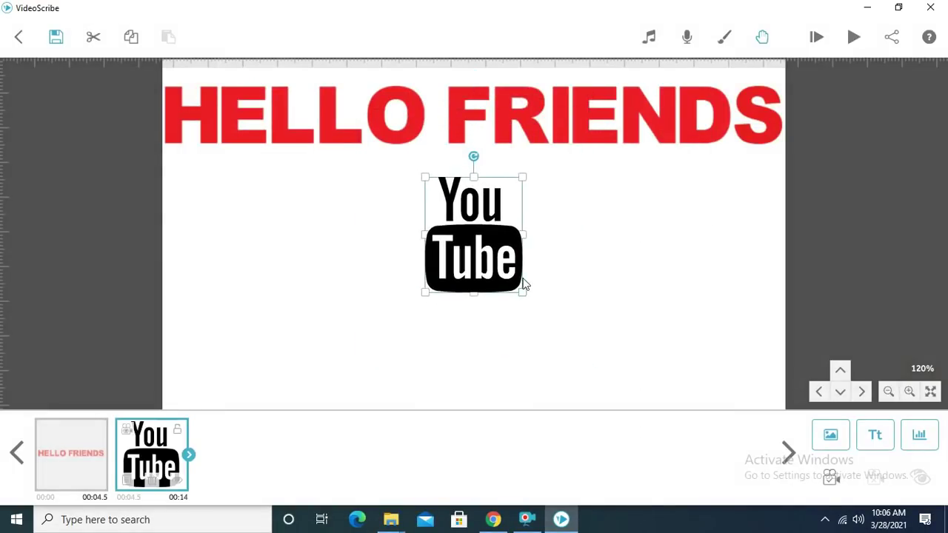
left_click_drag(484, 252, 555, 235)
Step: Stretch the YouTube logo wider and place it below the HELLO FRIENDS heading with a clear gap between them
left_click_drag(550, 291, 571, 301)
left_click_drag(521, 269, 524, 291)
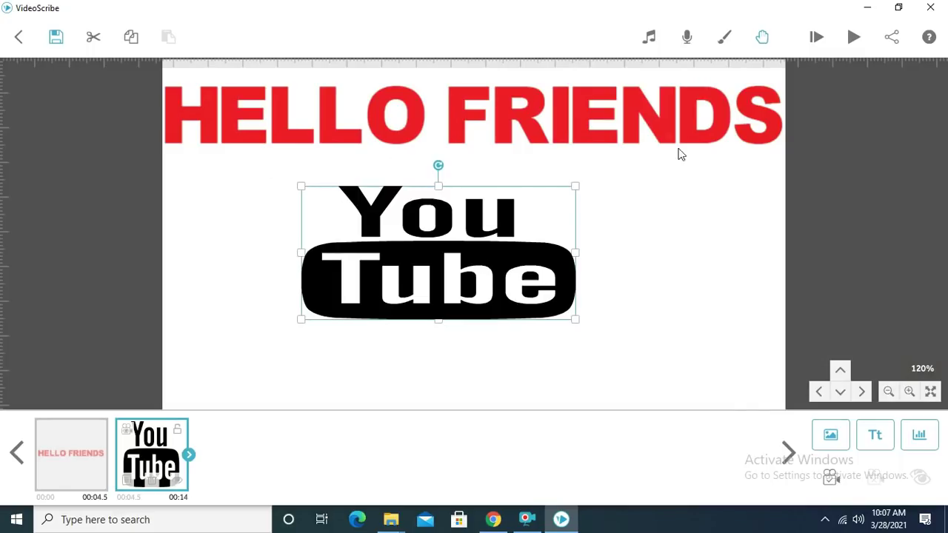
left_click_drag(430, 243, 428, 289)
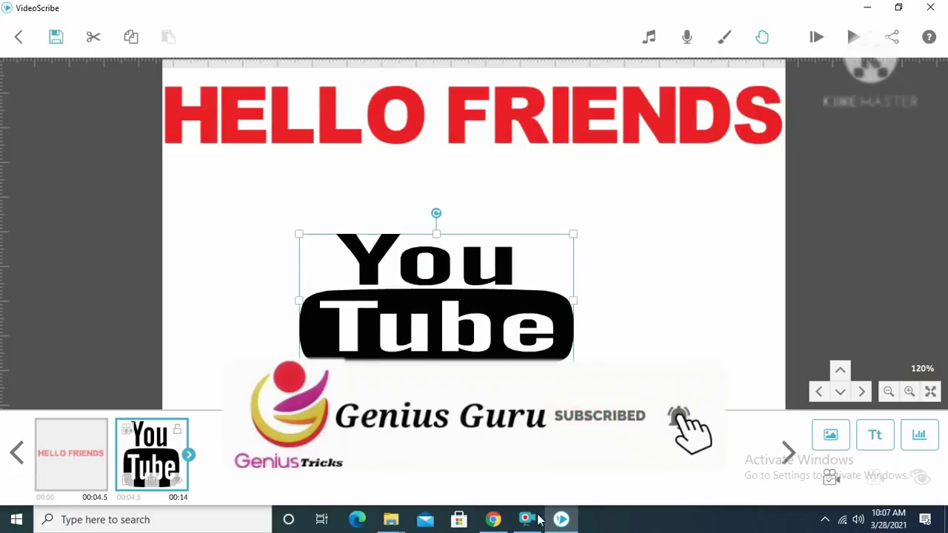
Step: Mark the gap below the heading and the YouTube logo with red annotation lines, clear them and deselect the logo
left_click(555, 373)
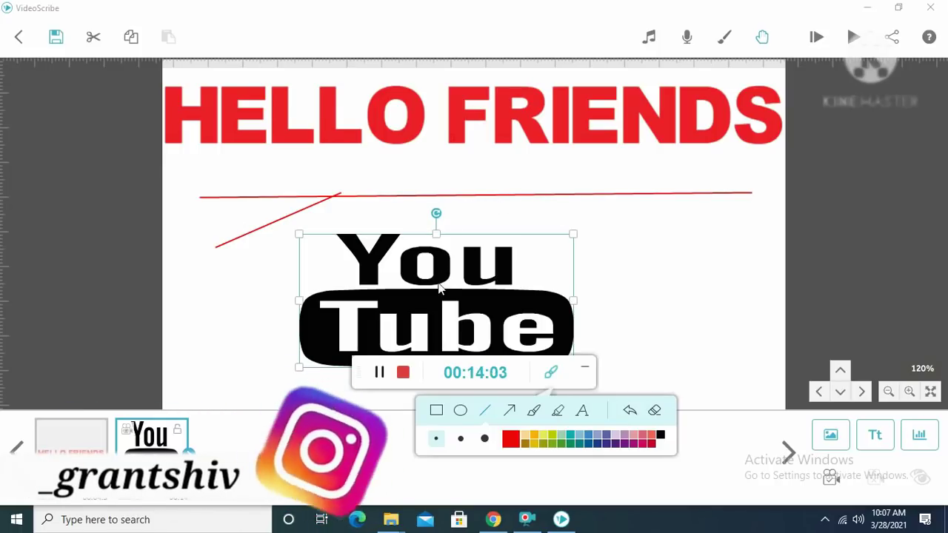
left_click_drag(442, 283, 442, 304)
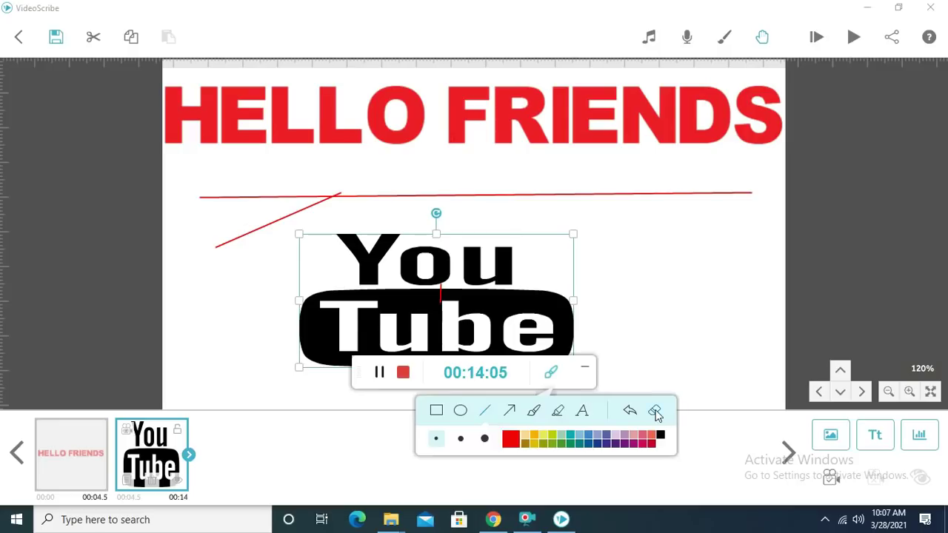
left_click(552, 373)
left_click(583, 373)
left_click(636, 359)
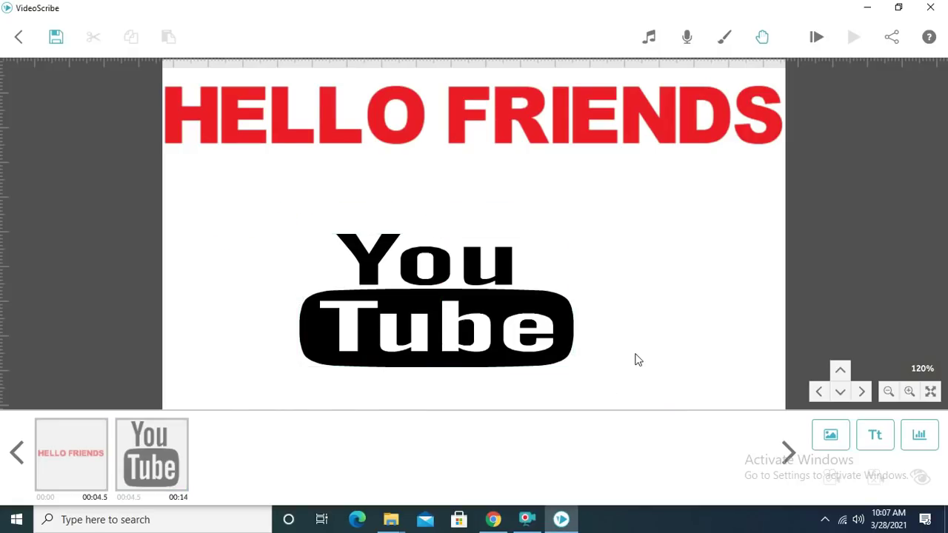
Step: Shrink the HELLO FRIENDS heading to fit fully within the zoomed canvas and center it near the upper edge
left_click(391, 319)
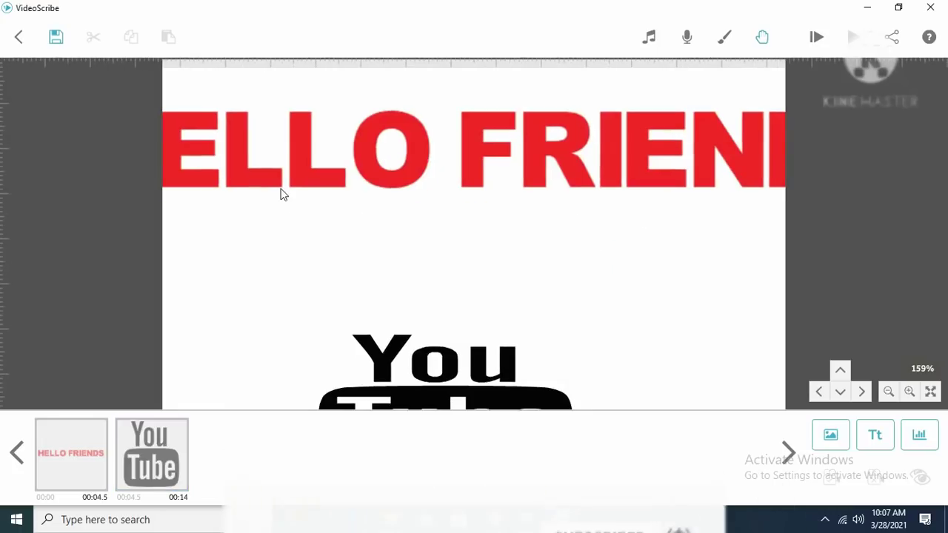
left_click(499, 183)
left_click_drag(597, 138, 514, 173)
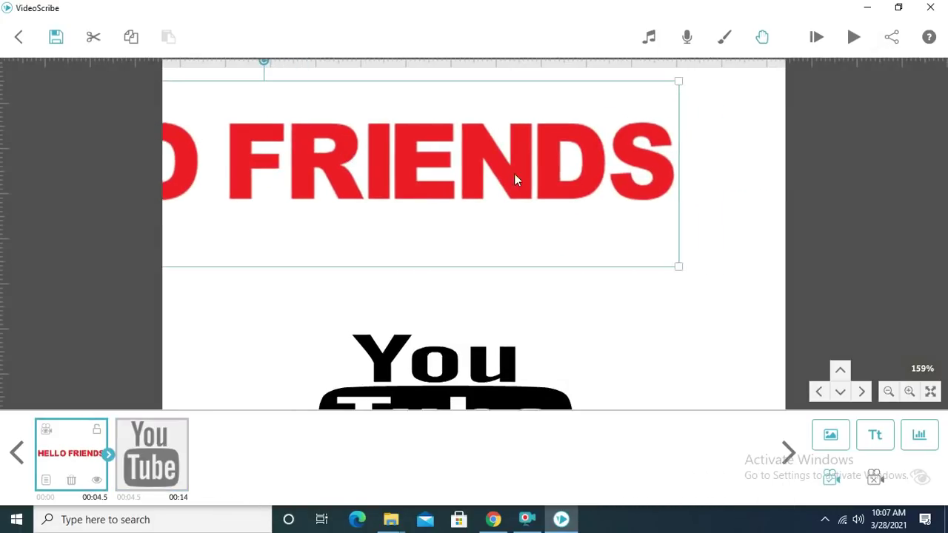
left_click_drag(679, 275, 641, 119)
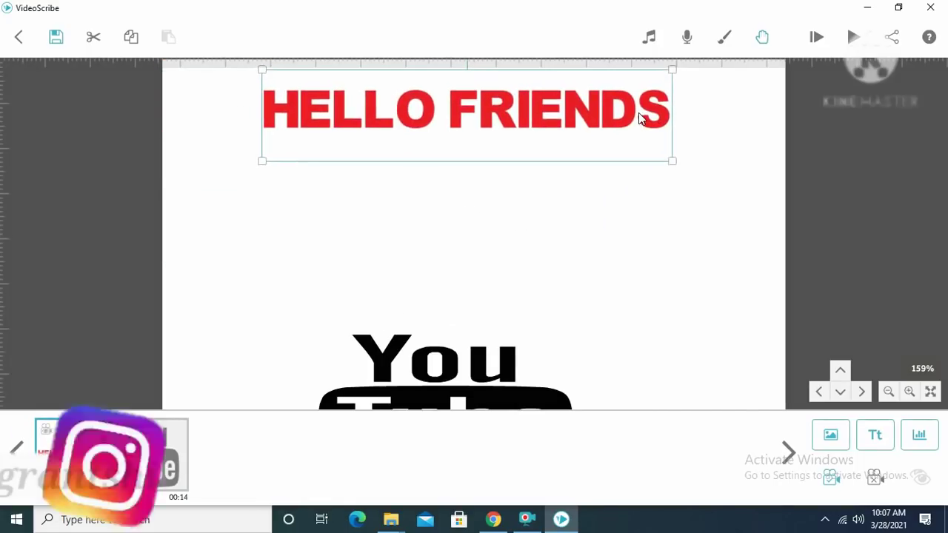
Step: Move the YouTube logo up under the smaller heading, stretch it taller and leave a gap between the two
left_click(462, 383)
left_click_drag(462, 383, 496, 226)
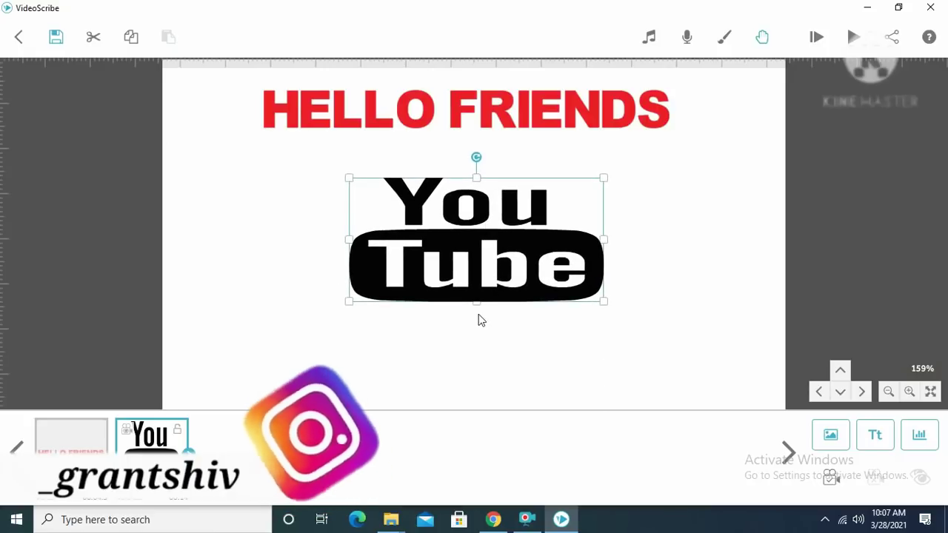
left_click_drag(480, 323, 481, 361)
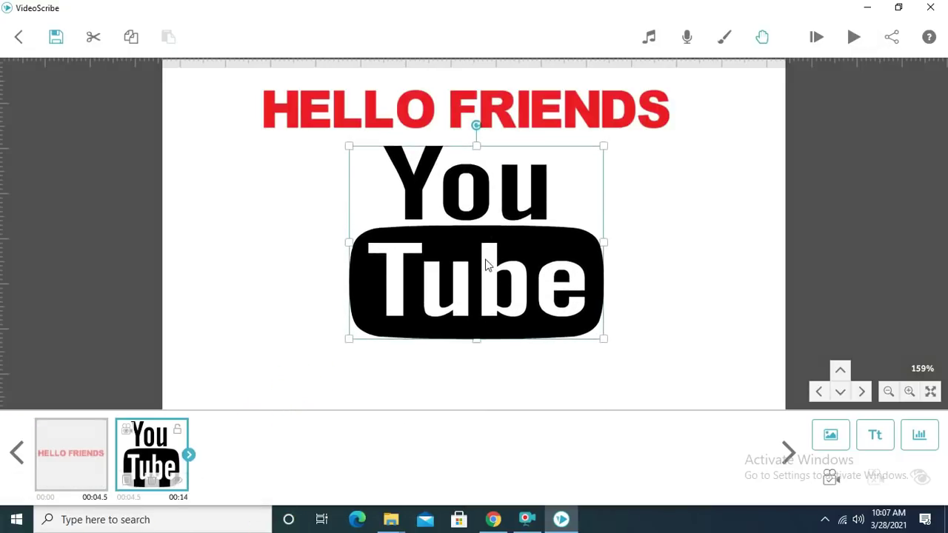
left_click_drag(478, 284, 467, 314)
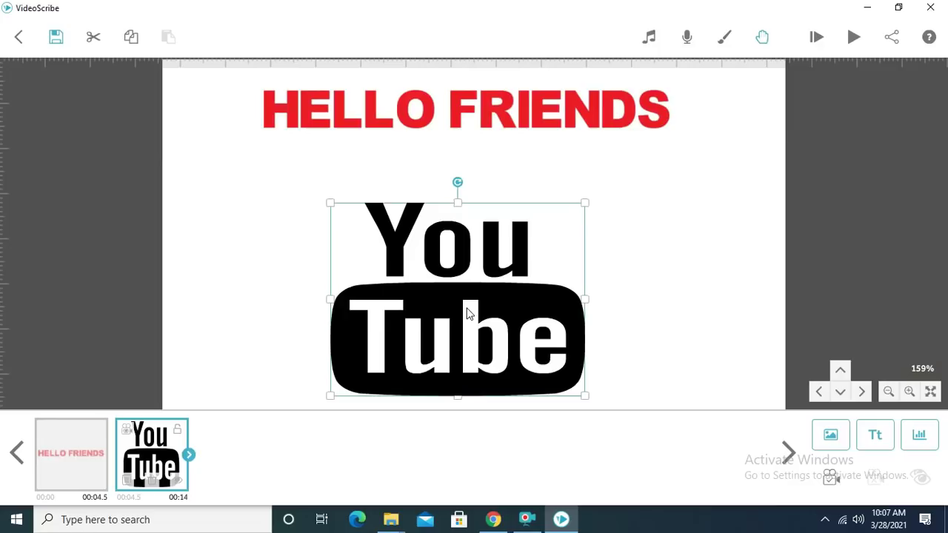